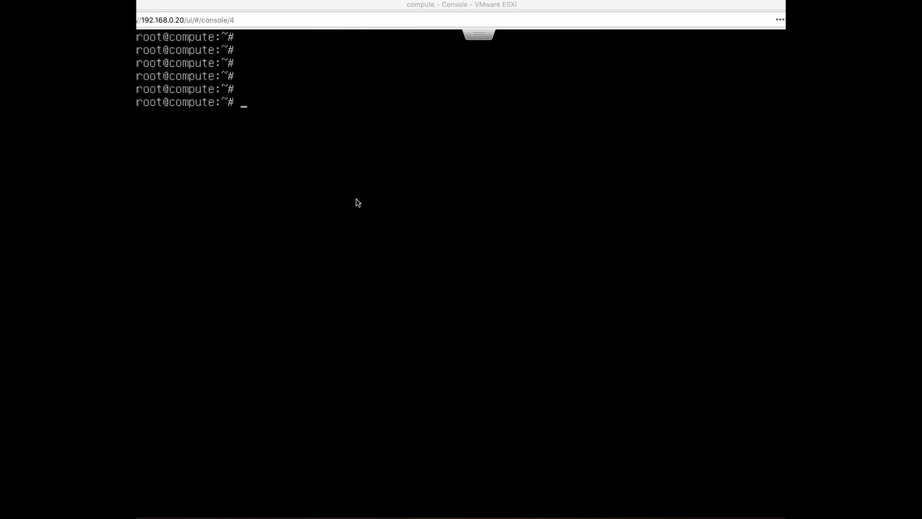
# Step: In the VM console, change into /etc/network and list its contents
pyautogui.click(378, 190)
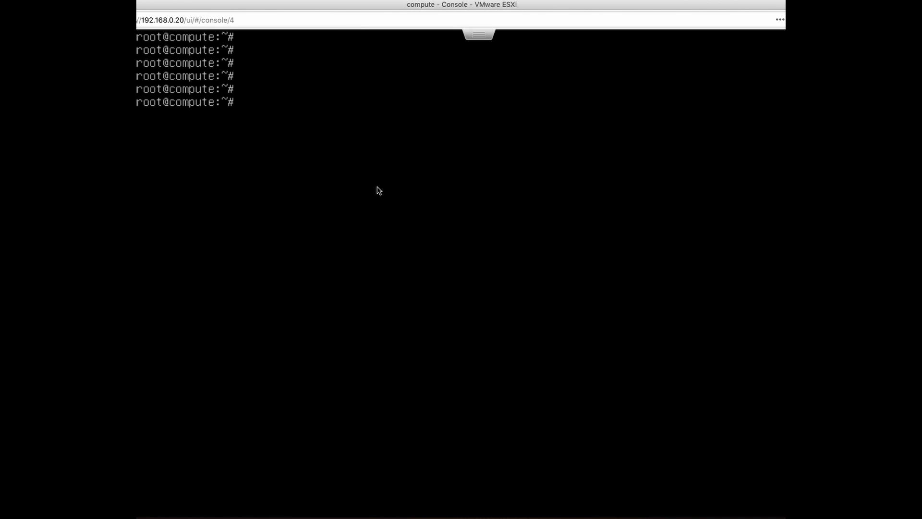
pyautogui.write('cd ')
pyautogui.write('/etc/network')
pyautogui.press('Return')
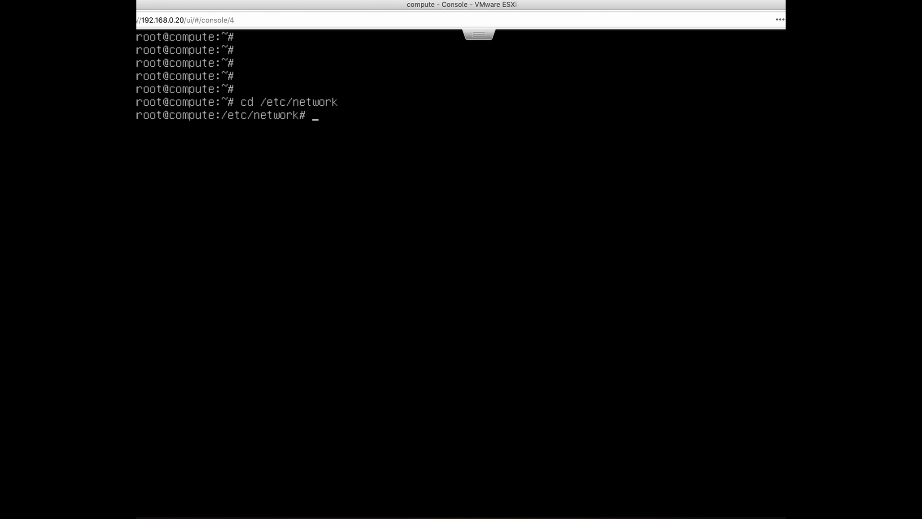
pyautogui.write('ls')
pyautogui.press('Return')
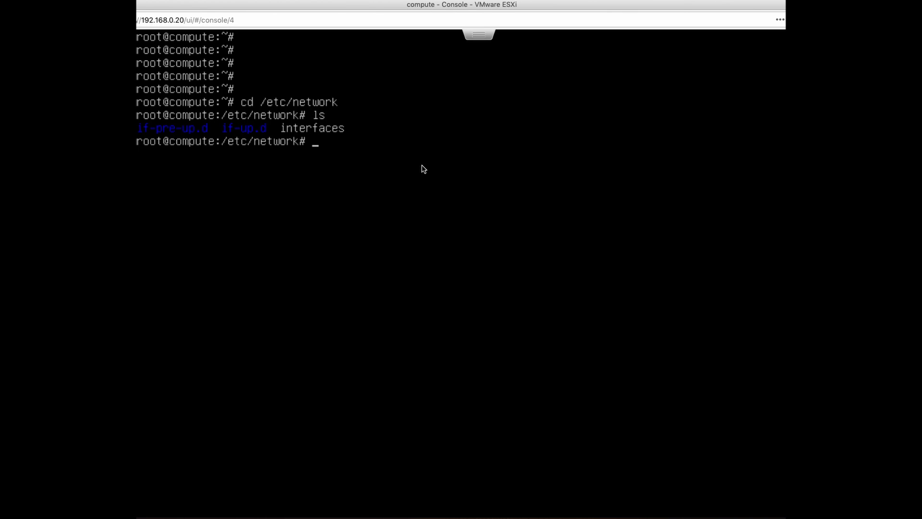
pyautogui.write('cd /etc/net')
# Step: Move into /etc/netplan and list it, showing only backup and backup2
pyautogui.press('Tab')
pyautogui.press('Return')
pyautogui.write('ls')
pyautogui.press('Return')
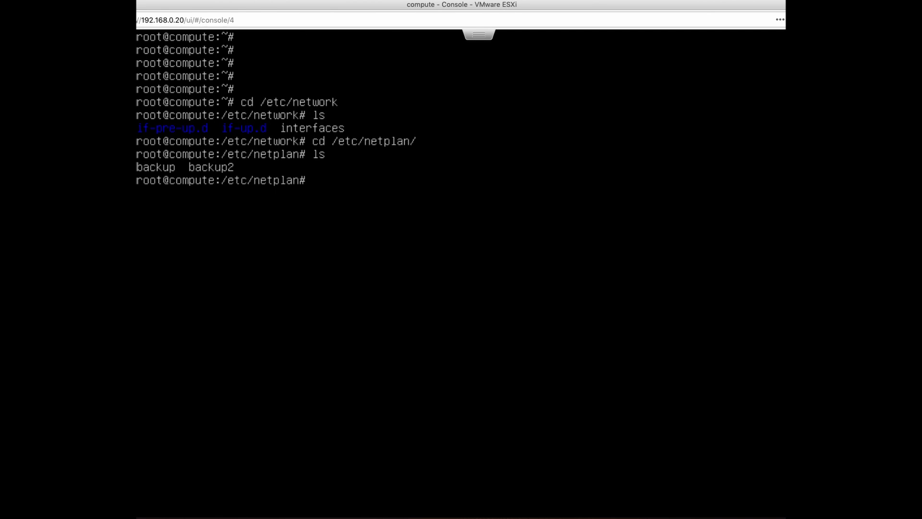
pyautogui.write('cd')
# Step: List /etc/netplan, then /run/systemd, then /etc/netplan again
pyautogui.press('BackSpace')
pyautogui.press('BackSpace')
pyautogui.write('ls')
pyautogui.press('Return')
pyautogui.write('ls ')
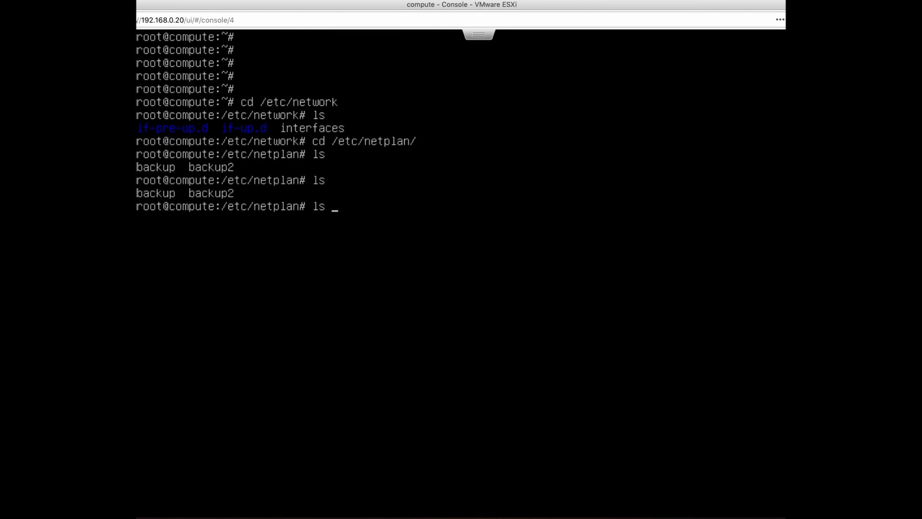
pyautogui.write('/run/systec')
pyautogui.press('BackSpace')
pyautogui.write('md')
pyautogui.press('Return')
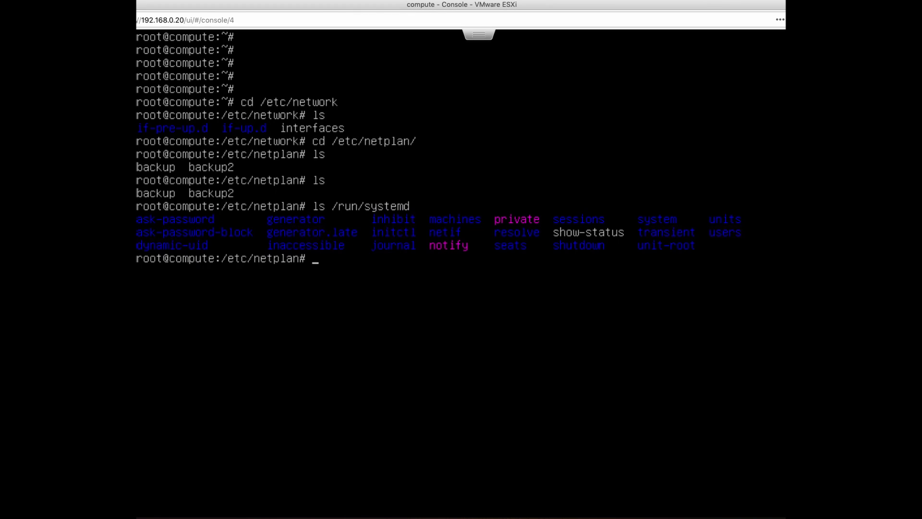
pyautogui.write('cd')
pyautogui.press('BackSpace')
pyautogui.press('BackSpace')
pyautogui.write('ls')
pyautogui.press('Return')
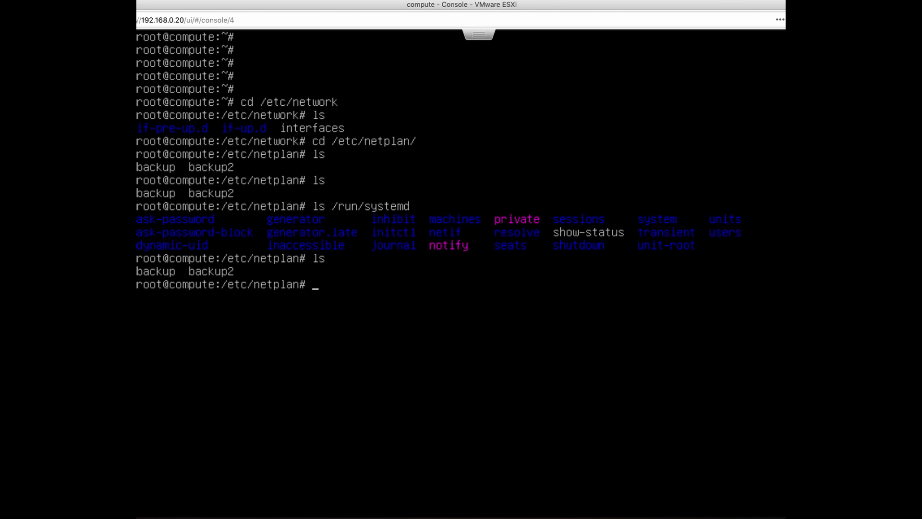
pyautogui.write('touch ')
pyautogui.write('config.')
pyautogui.write('yaml')
# Step: Create an empty config.yaml in /etc/netplan with touch and confirm it with ls
pyautogui.press('BackSpace')
pyautogui.press('BackSpace')
pyautogui.press('BackSpace')
pyautogui.press('BackSpace')
pyautogui.write('yml')
pyautogui.press('BackSpace')
pyautogui.press('BackSpace')
pyautogui.press('BackSpace')
pyautogui.write('yaml')
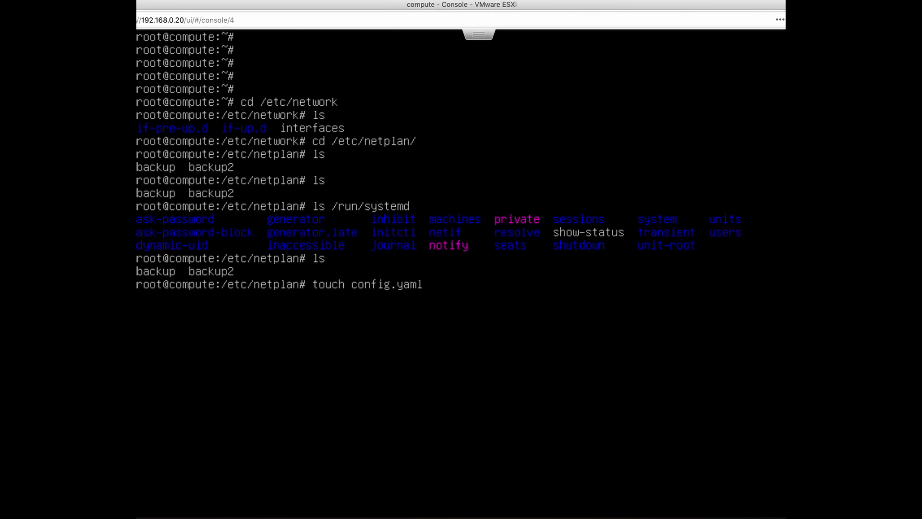
pyautogui.press('Return')
pyautogui.write('ls')
pyautogui.press('Return')
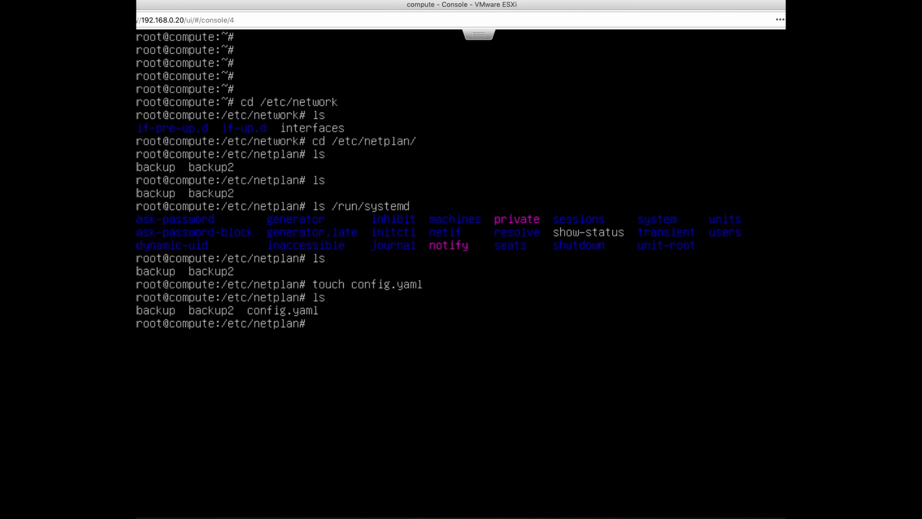
pyautogui.write('vim')
pyautogui.write(' conf')
# Step: In vim, write network, version: 2, renderer: networkd and ethernets: into config.yaml
pyautogui.press('Tab')
pyautogui.press('Return')
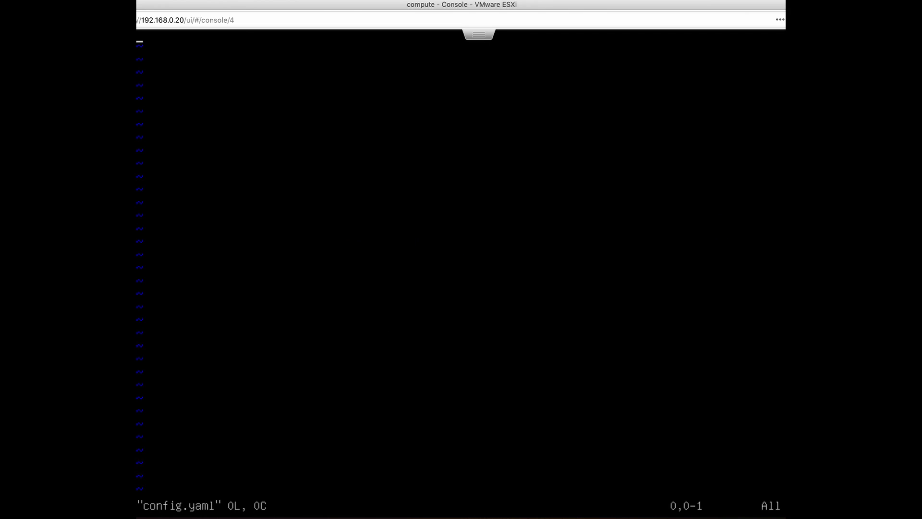
pyautogui.press('i')
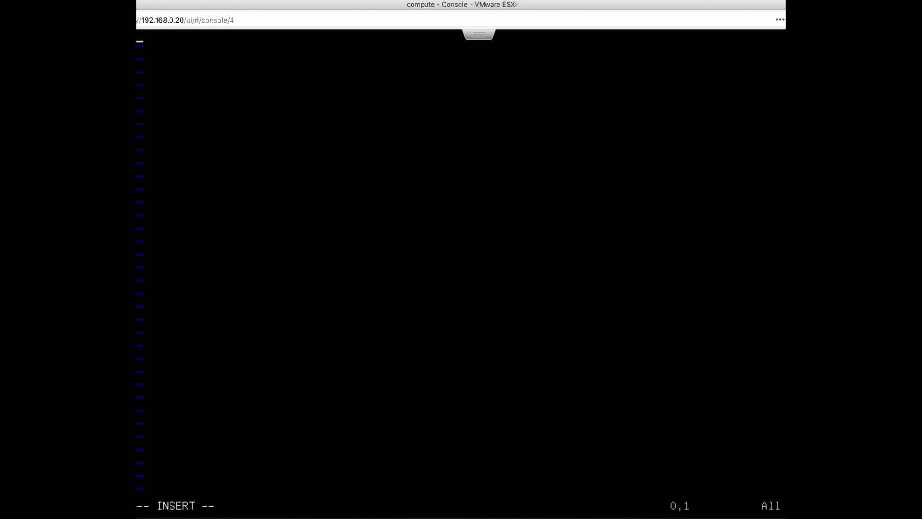
pyautogui.write('network')
pyautogui.write(':')
pyautogui.press('Return')
pyautogui.press('BackSpace')
pyautogui.press('BackSpace')
pyautogui.press('BackSpace')
pyautogui.press('BackSpace')
pyautogui.write('version: 2')
pyautogui.press('BackSpace')
pyautogui.press('Return')
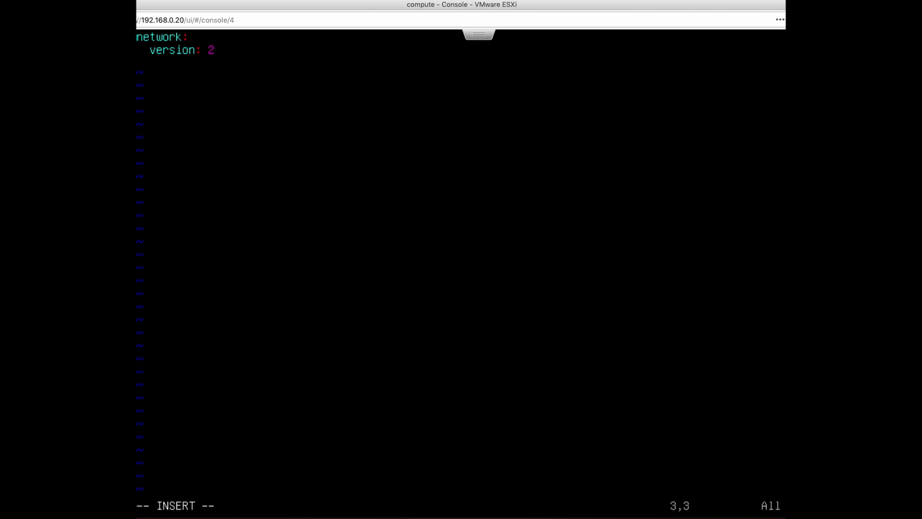
pyautogui.write('re')
pyautogui.write('nderer: ')
pyautogui.write('networkd')
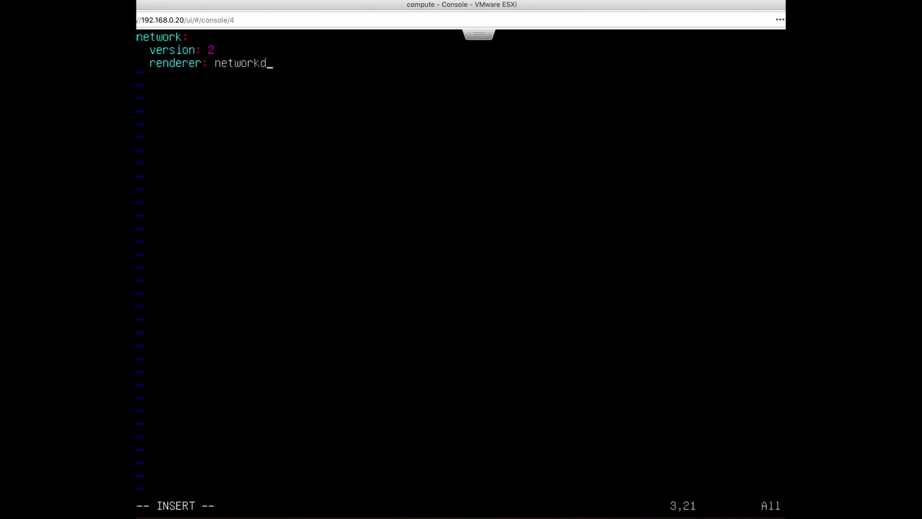
pyautogui.press('Return')
pyautogui.write('ethernets:')
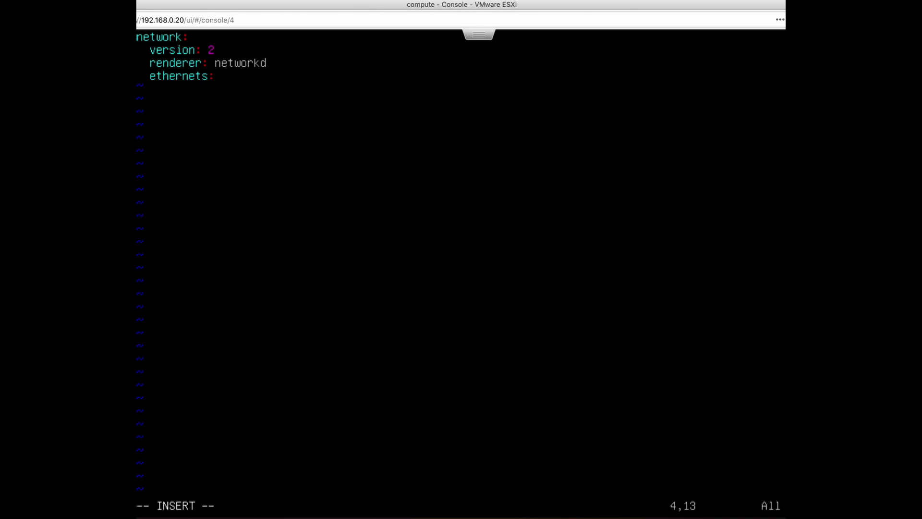
pyautogui.press('Escape')
pyautogui.write(':wq!')
# Step: Save config.yaml, check the ens interfaces, and flush the ens160 address
pyautogui.press('Return')
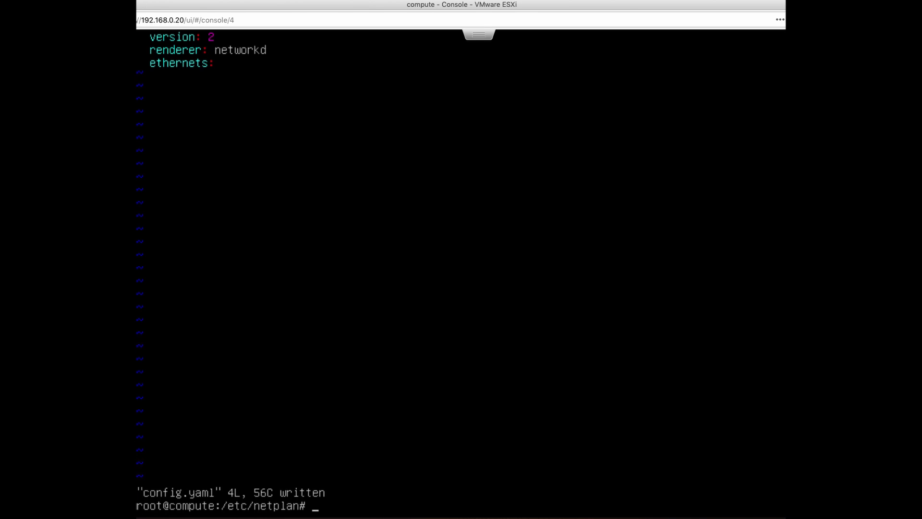
pyautogui.write('ip a')
pyautogui.write(' | grep ens')
pyautogui.press('Return')
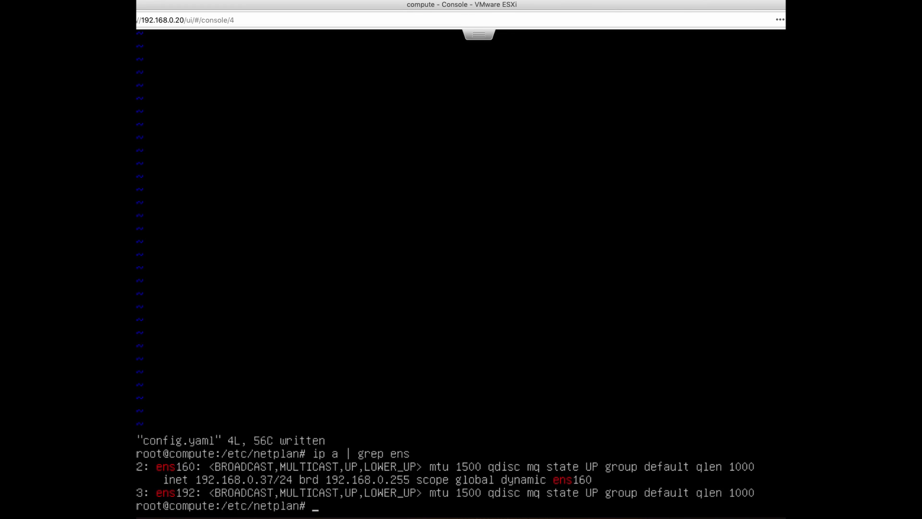
pyautogui.write('ifconfig ')
pyautogui.write('ens192')
pyautogui.press('BackSpace')
pyautogui.press('BackSpace')
pyautogui.write('60 0')
pyautogui.press('Return')
pyautogui.write('ip a }|')
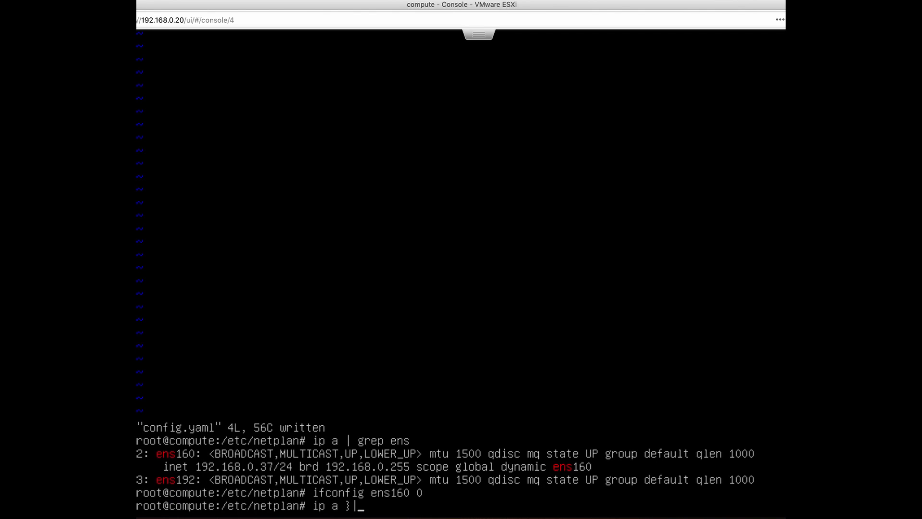
# Step: Confirm via ip a | grep ens that neither ens160 nor ens192 has an IP, then clear the screen
pyautogui.press('BackSpace')
pyautogui.press('BackSpace')
pyautogui.write('| ')
pyautogui.write('grep ens')
pyautogui.press('Return')
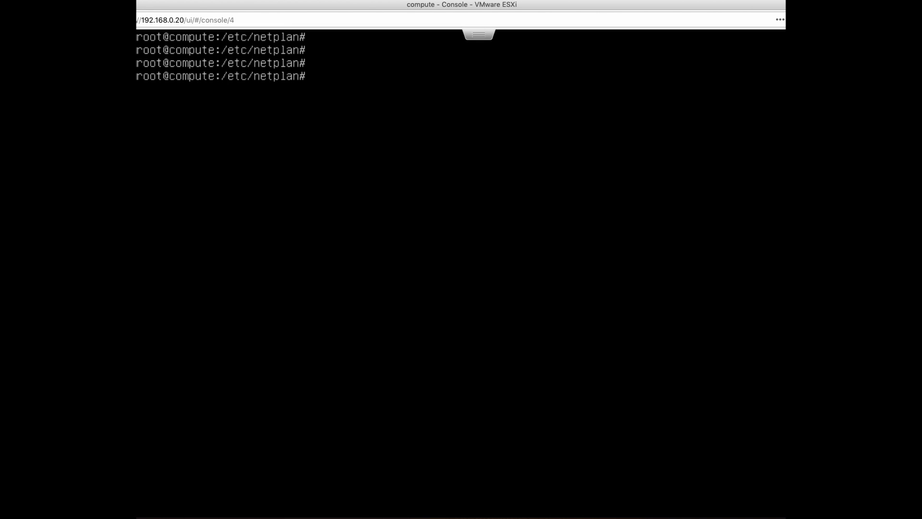
pyautogui.write('vim config.yaml')
# Step: Reopen config.yaml and add ens160 with dhcp4 and dhcp6 set to no
pyautogui.press('Return')
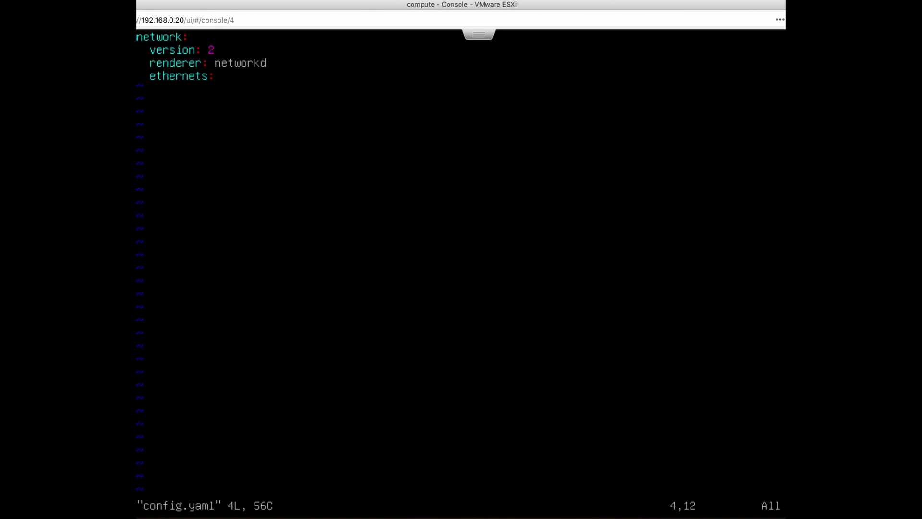
pyautogui.press('a')
pyautogui.press('Return')
pyautogui.press('BackSpace')
pyautogui.press('BackSpace')
pyautogui.press('BackSpace')
pyautogui.press('BackSpace')
pyautogui.press('BackSpace')
pyautogui.press('BackSpace')
pyautogui.press('BackSpace')
pyautogui.press('BackSpace')
pyautogui.write('ens160:')
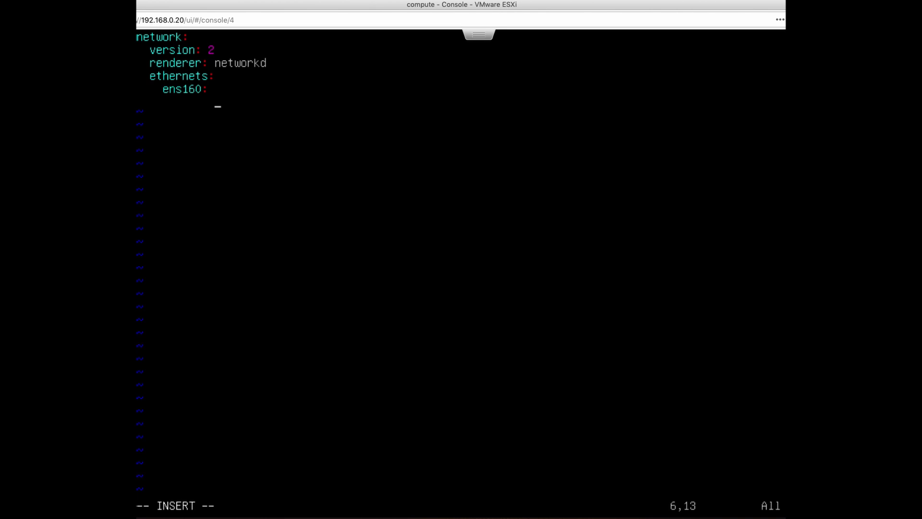
pyautogui.press('BackSpace')
pyautogui.press('BackSpace')
pyautogui.press('BackSpace')
pyautogui.press('BackSpace')
pyautogui.press('BackSpace')
pyautogui.press('BackSpace')
pyautogui.write('dhcp')
pyautogui.write('4: no')
pyautogui.press('Return')
pyautogui.write('dhcp')
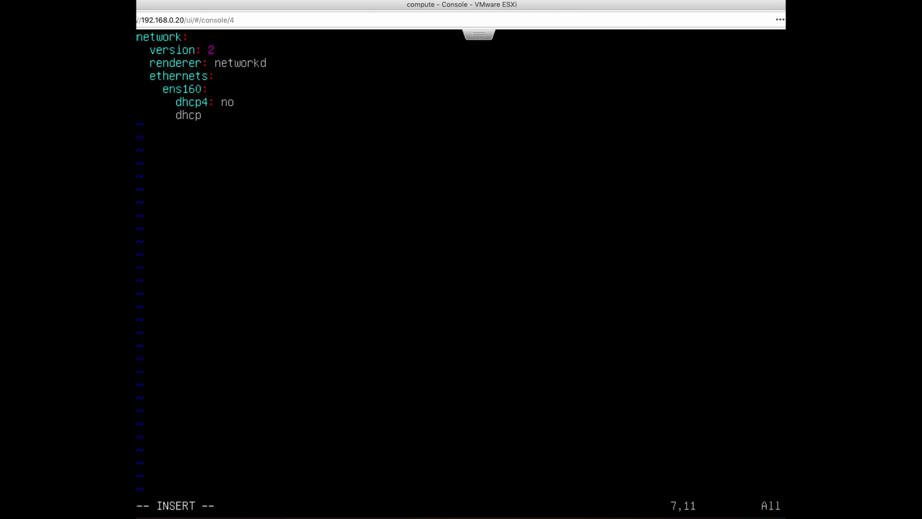
pyautogui.write('6: no')
pyautogui.press('Return')
pyautogui.write('addree')
# Step: Give ens160 address [192.168.0.37/24] and gateway4 192.168.0.1
pyautogui.press('BackSpace')
pyautogui.write('sses: ')
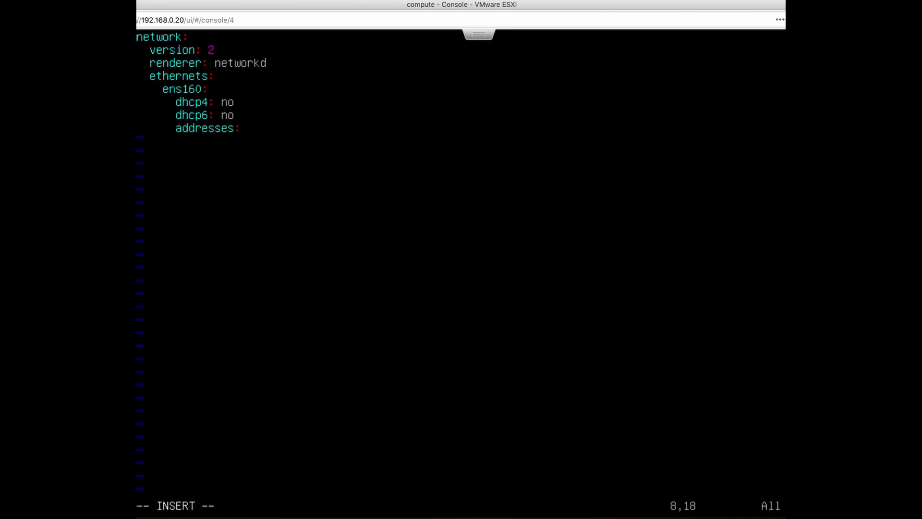
pyautogui.write('[]')
pyautogui.press('Left')
pyautogui.write('192.168.0.37/24')
pyautogui.press('Right')
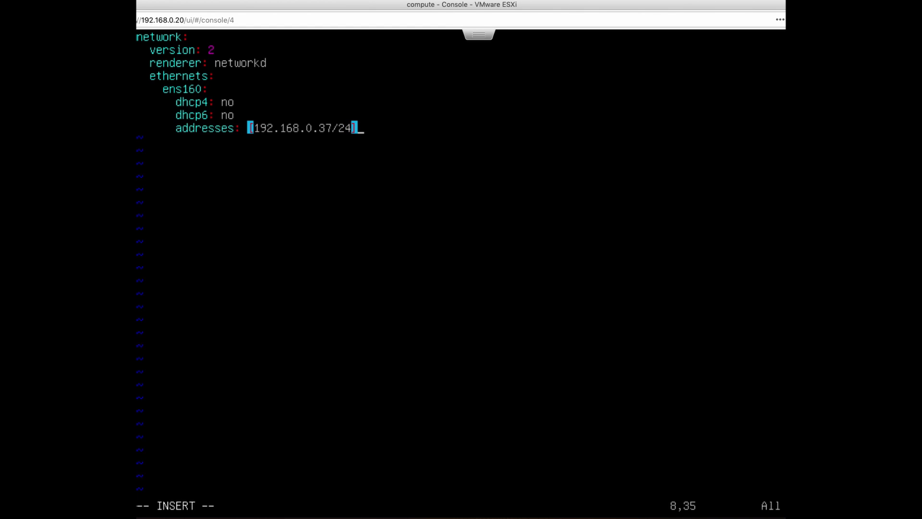
pyautogui.press('Return')
pyautogui.write('gat')
pyautogui.press('BackSpace')
pyautogui.press('BackSpace')
pyautogui.write('ateway')
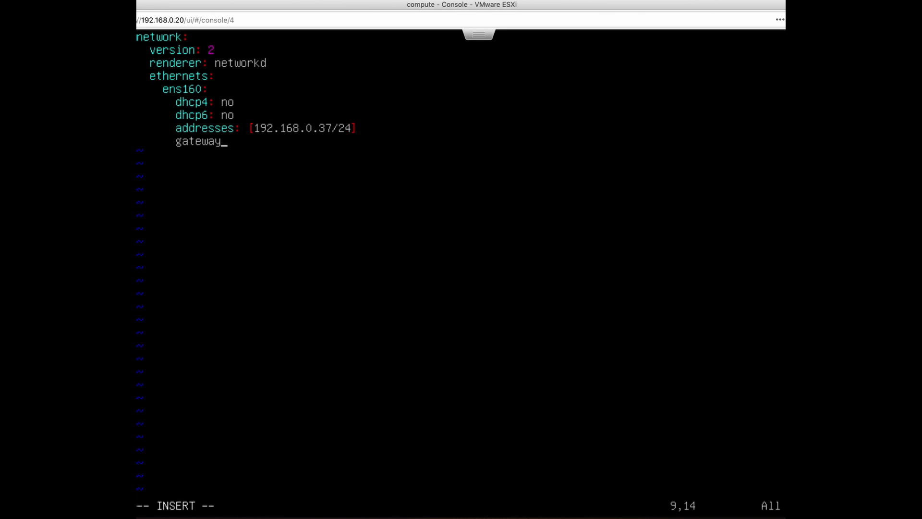
pyautogui.write('4:')
pyautogui.write(' 192.168.0.1')
# Step: Add ens160 nameservers addresses [192.168.0.1, 8.8.8.8]
pyautogui.press('Return')
pyautogui.write('namer')
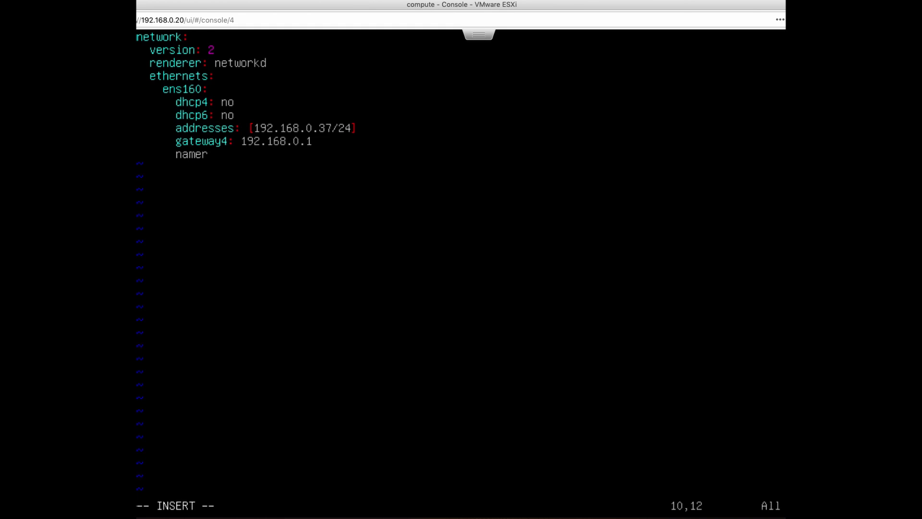
pyautogui.press('BackSpace')
pyautogui.write('servers')
pyautogui.press('Return')
pyautogui.press('BackSpace')
pyautogui.press('BackSpace')
pyautogui.press('BackSpace')
pyautogui.press('BackSpace')
pyautogui.press('BackSpace')
pyautogui.write('add')
pyautogui.write('resses: []')
pyautogui.press('Left')
pyautogui.write('1')
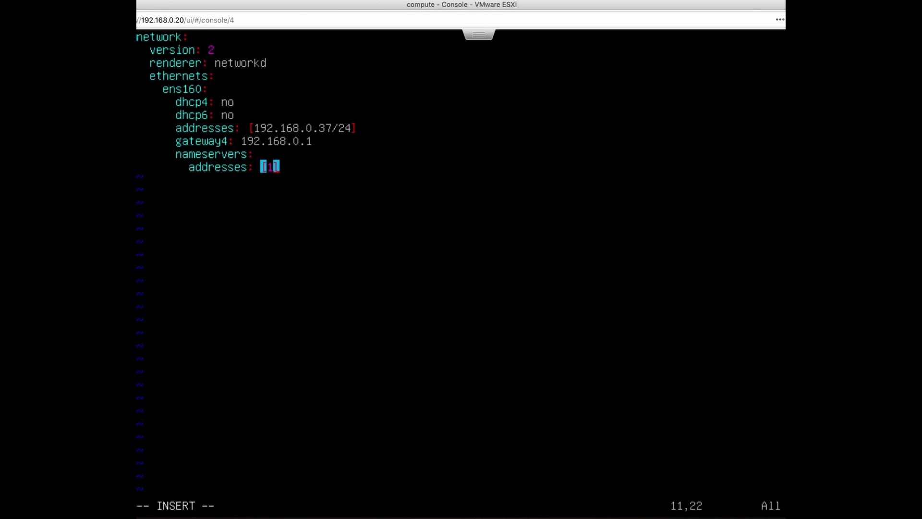
pyautogui.write('92.168.0.1, ')
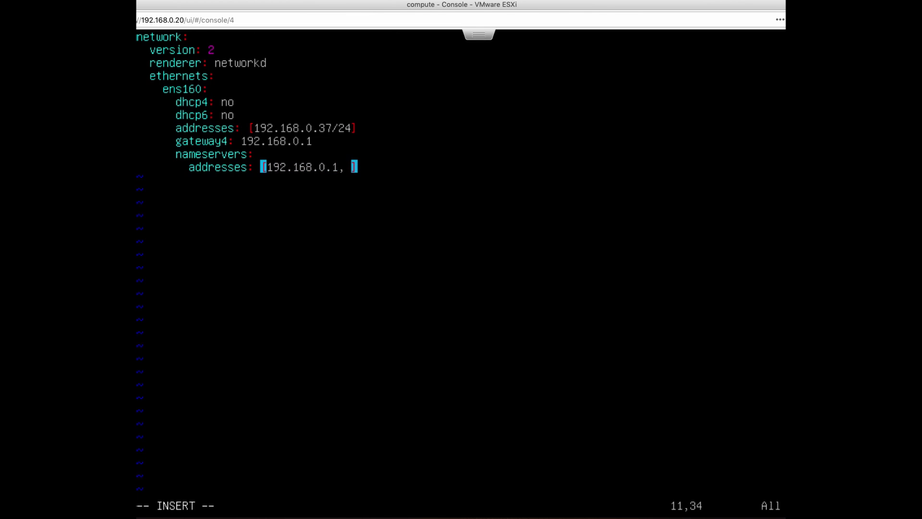
pyautogui.write('8.8.8.8')
pyautogui.press('Right')
pyautogui.press('Return')
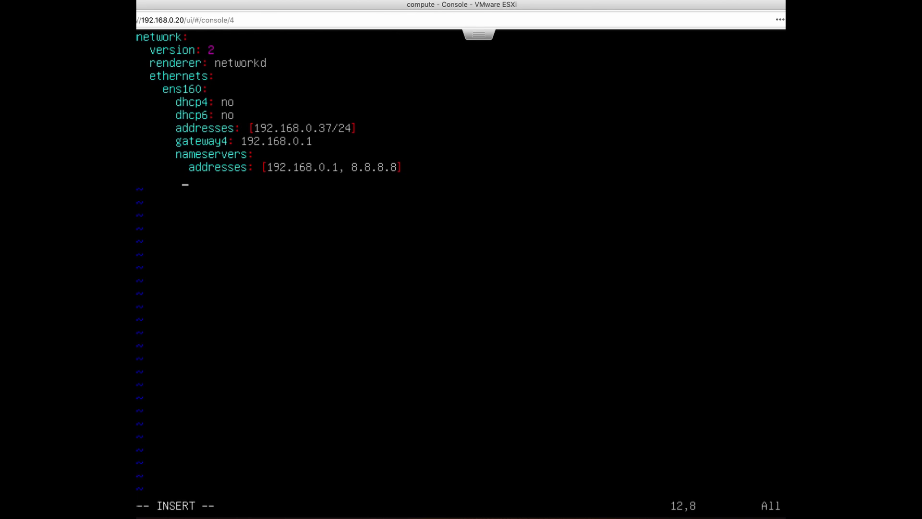
pyautogui.press('BackSpace')
pyautogui.press('BackSpace')
pyautogui.write('ens192:')
# Step: Add ens192 with dhcp4 and dhcp6 off and address [10.0.0.10/24]
pyautogui.press('BackSpace')
pyautogui.press('BackSpace')
pyautogui.press('BackSpace')
pyautogui.press('BackSpace')
pyautogui.write('dhcp4:')
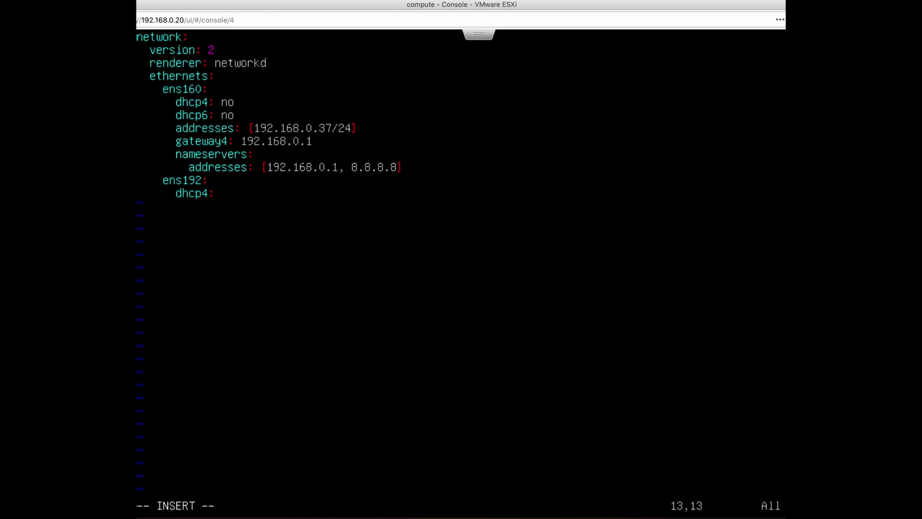
pyautogui.write(' no')
pyautogui.press('Return')
pyautogui.write('dhcp')
pyautogui.write('6: no')
pyautogui.press('Return')
pyautogui.write('addresses: []')
pyautogui.press('Left')
pyautogui.write('10.0.0.10/24')
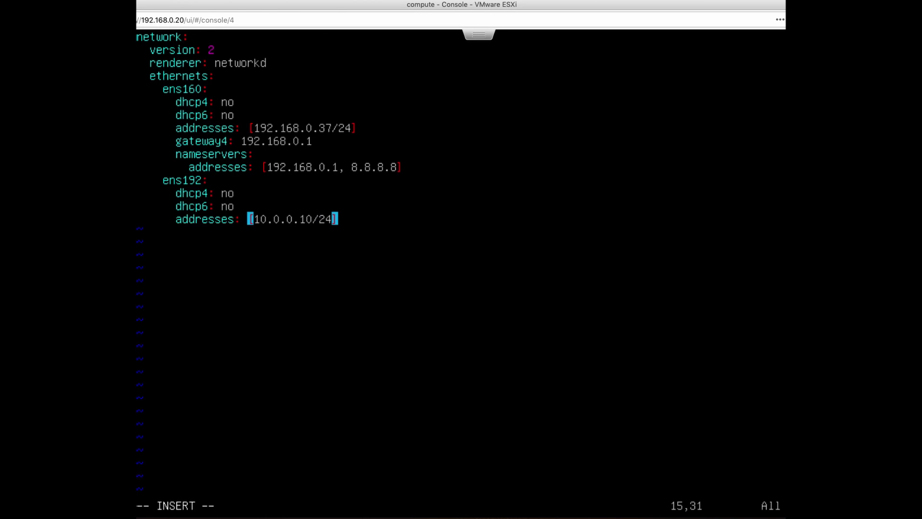
pyautogui.press('Right')
# Step: Give ens192 gateway4 10.0.0.1 and nameserver 8.8.8.8, then leave insert mode
pyautogui.press('Return')
pyautogui.write('gateway4: 10')
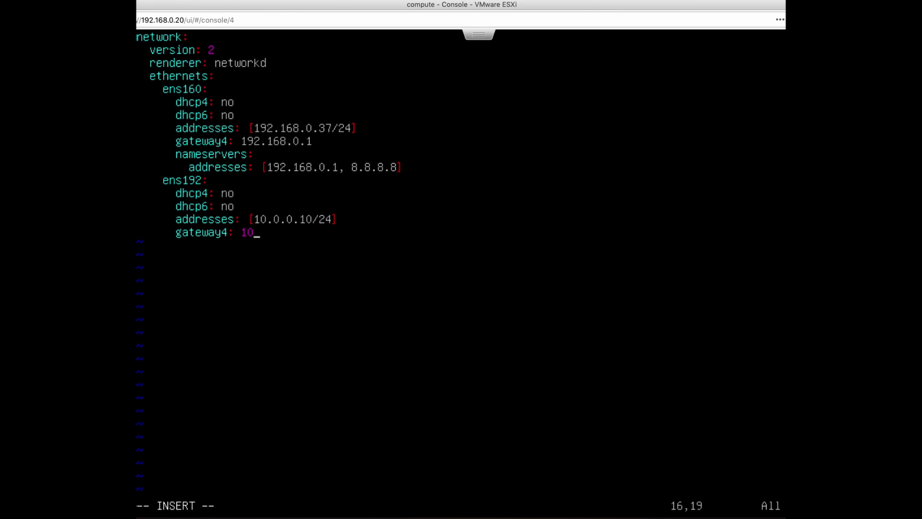
pyautogui.write('.0.0.1')
pyautogui.press('Return')
pyautogui.write('nameservers:')
pyautogui.press('Return')
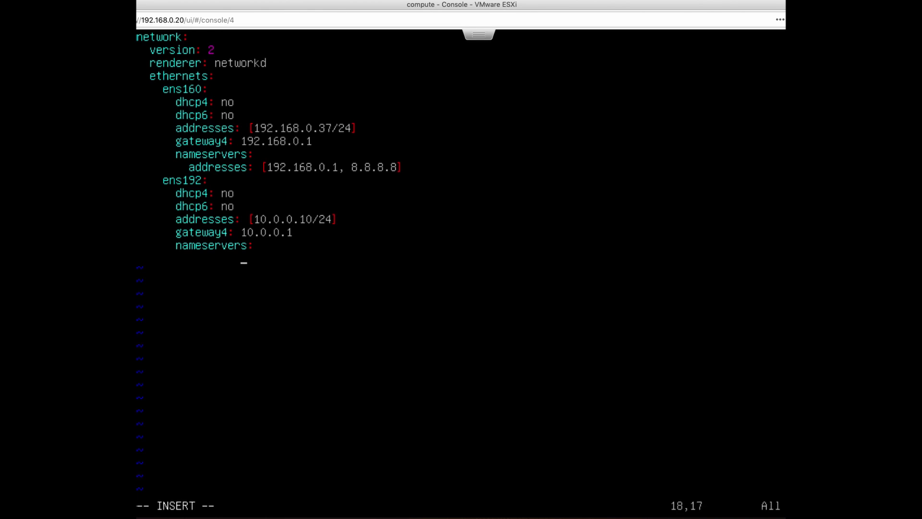
pyautogui.press('BackSpace')
pyautogui.press('BackSpace')
pyautogui.press('BackSpace')
pyautogui.press('BackSpace')
pyautogui.press('BackSpace')
pyautogui.press('BackSpace')
pyautogui.press('BackSpace')
pyautogui.press('BackSpace')
pyautogui.press('BackSpace')
pyautogui.press('BackSpace')
pyautogui.press('BackSpace')
pyautogui.write('addresses: ')
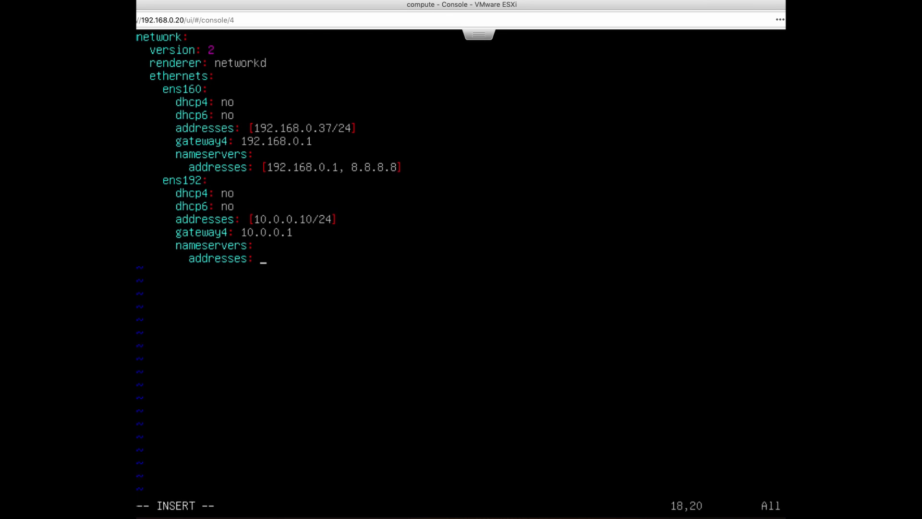
pyautogui.write('[]')
pyautogui.press('Left')
pyautogui.write('8.8.8.8')
pyautogui.press('Escape')
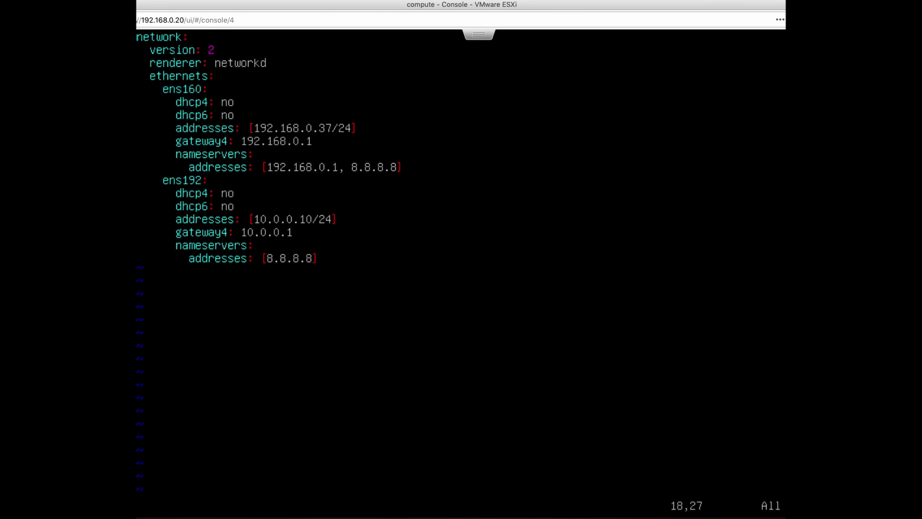
pyautogui.write(':wq')
# Step: Save config.yaml with :wq, run netplan apply and restart systemd-networkd
pyautogui.press('Return')
pyautogui.press('Return')
pyautogui.press('Return')
pyautogui.press('Return')
pyautogui.press('Return')
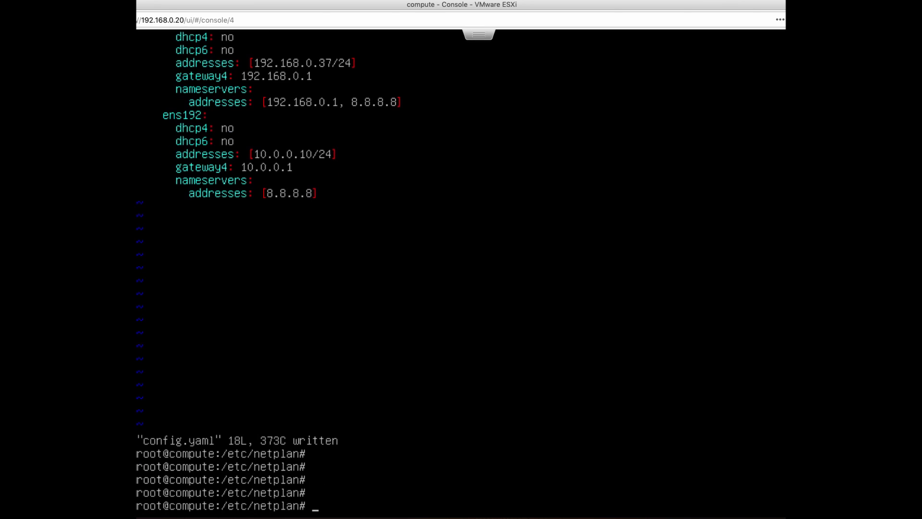
pyautogui.write('netplan apply')
pyautogui.press('Return')
pyautogui.write('re')
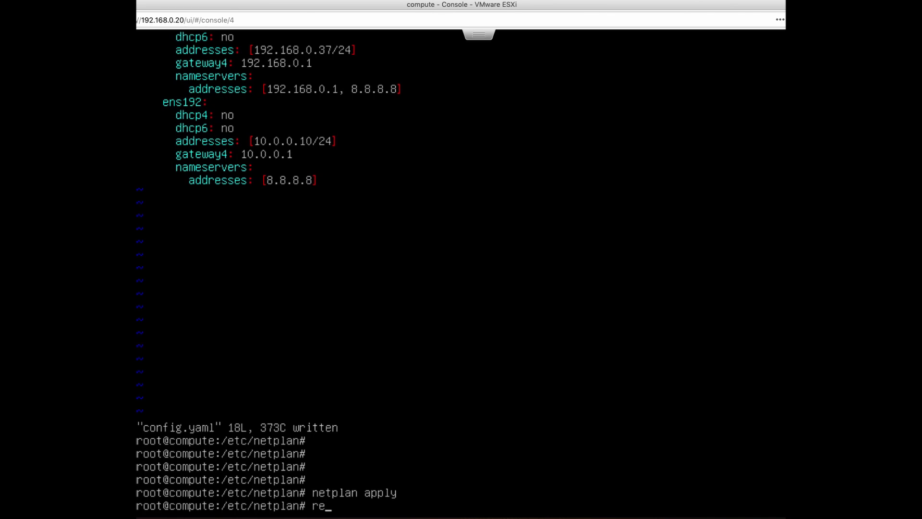
pyautogui.press('BackSpace')
pyautogui.press('BackSpace')
pyautogui.write('ser')
pyautogui.write('vice')
pyautogui.write('networkd-dispatcher')
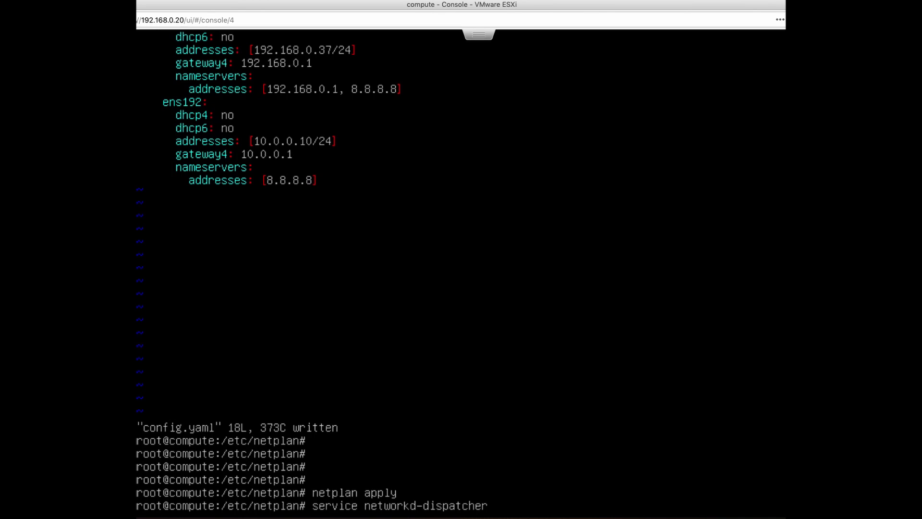
pyautogui.press('BackSpace')
pyautogui.press('BackSpace')
pyautogui.press('BackSpace')
pyautogui.press('BackSpace')
pyautogui.press('BackSpace')
pyautogui.press('BackSpace')
pyautogui.press('BackSpace')
pyautogui.press('BackSpace')
pyautogui.press('BackSpace')
pyautogui.press('BackSpace')
pyautogui.press('BackSpace')
pyautogui.press('BackSpace')
pyautogui.write('systemd-networkd restart')
pyautogui.press('Return')
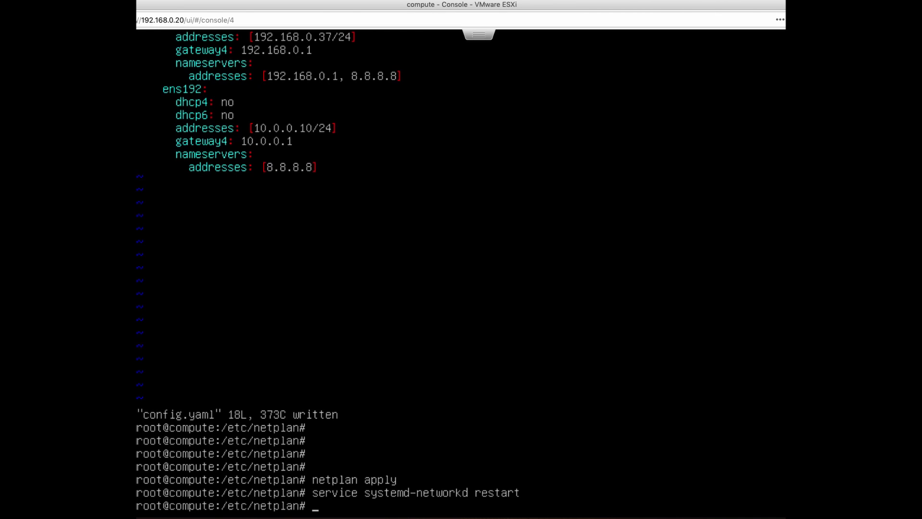
pyautogui.write('ip a')
# Step: Run ip a to confirm ens160 at 192.168.0.37/24 and ens192 at 10.0.0.10/24
pyautogui.press('Return')
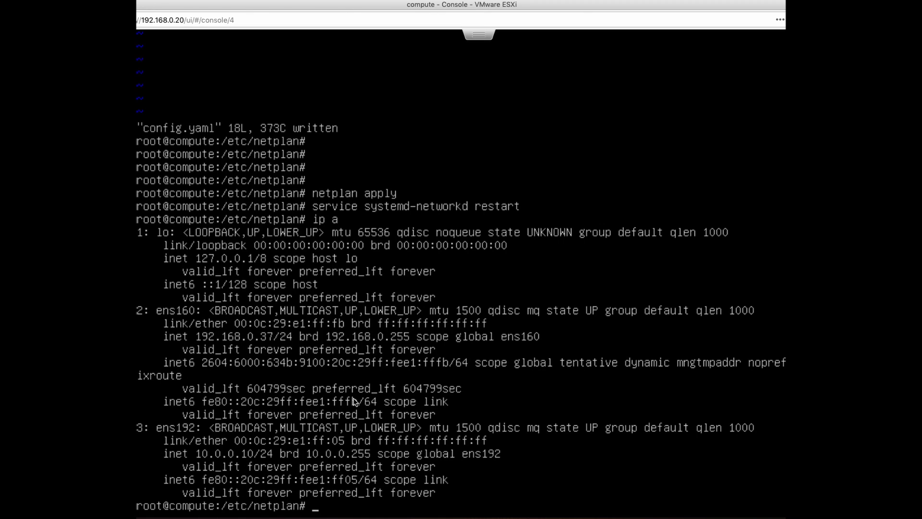
pyautogui.press('Return')
pyautogui.press('Return')
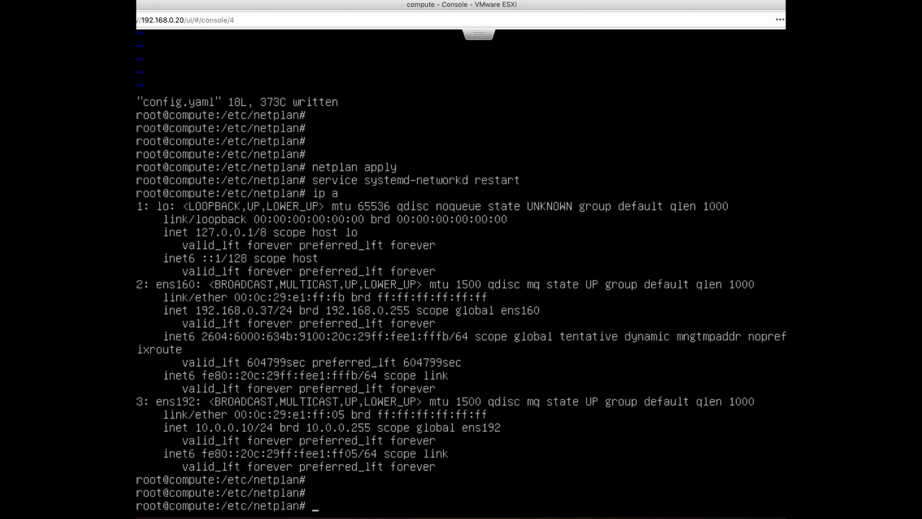
pyautogui.write('cd /etc')
# Step: List the contents of /run/systemd
pyautogui.press('BackSpace')
pyautogui.press('BackSpace')
pyautogui.press('BackSpace')
pyautogui.press('BackSpace')
pyautogui.press('BackSpace')
pyautogui.write('ls')
pyautogui.write(' /run/')
pyautogui.write('ssy')
pyautogui.press('BackSpace')
pyautogui.press('BackSpace')
pyautogui.write('sy')
pyautogui.press('BackSpace')
pyautogui.press('BackSpace')
pyautogui.write('y')
pyautogui.press('Tab')
pyautogui.press('Return')
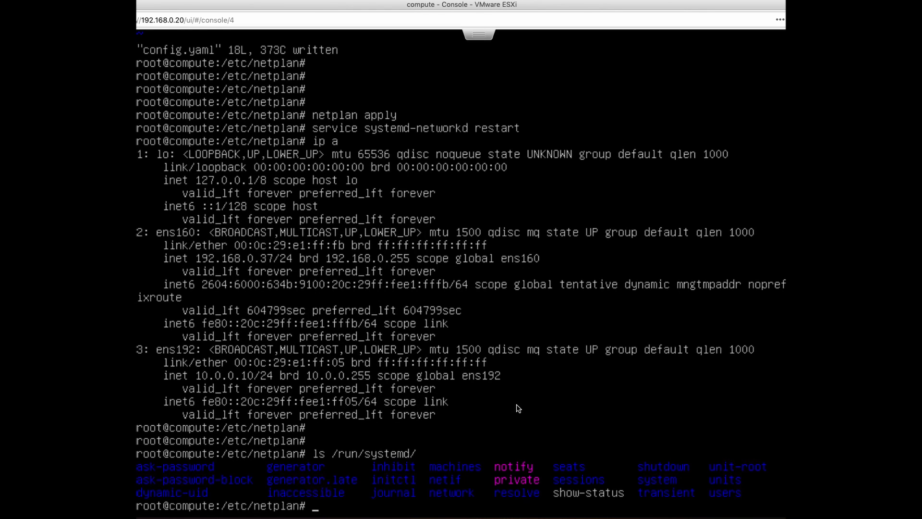
pyautogui.write('cd /et')
# Step: Enter /run/systemd/network and list 10-netplan-ens160.network and 10-netplan-ens192.network
pyautogui.press('BackSpace')
pyautogui.press('BackSpace')
pyautogui.write('r')
pyautogui.press('Tab')
pyautogui.write('sy')
pyautogui.press('Tab')
pyautogui.write('net')
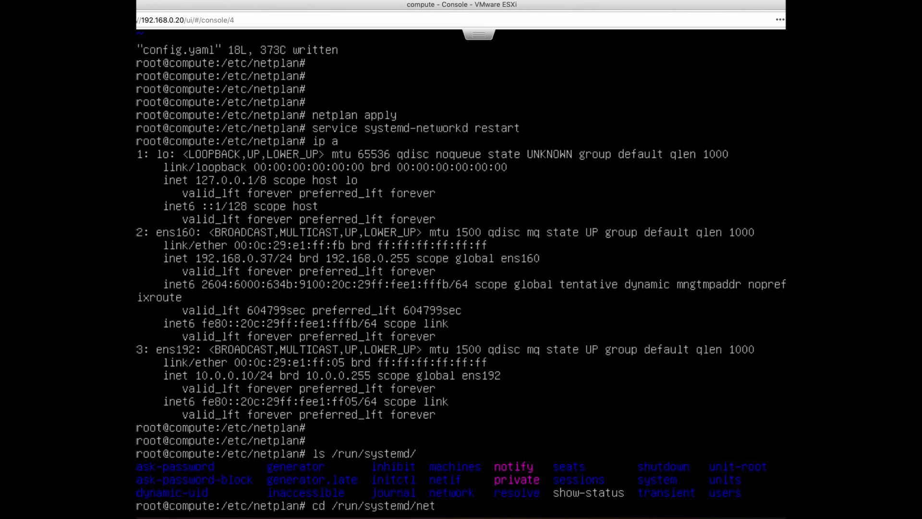
pyautogui.press('Tab')
pyautogui.press('Return')
pyautogui.write('ls')
pyautogui.press('Return')
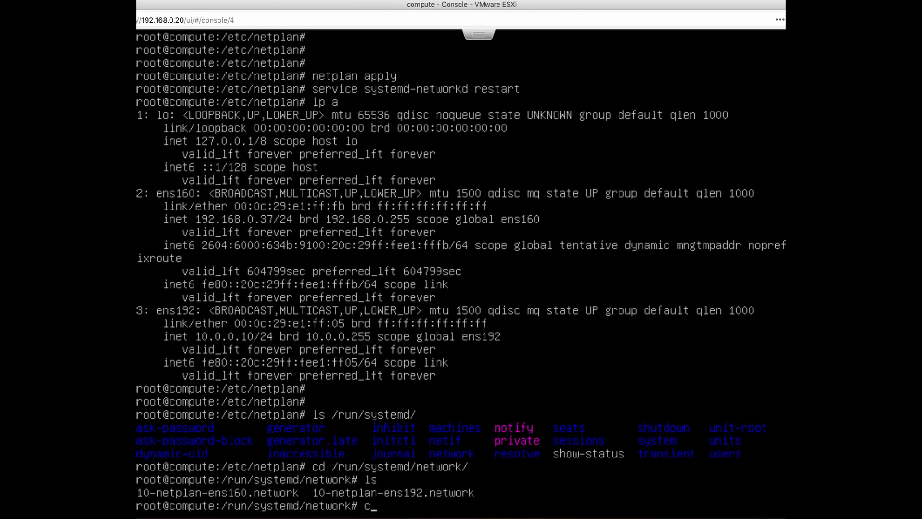
pyautogui.write('cat 10')
# Step: Print 10-netplan-ens192.network, then 10-netplan-ens160.network, showing addresses 10.0.0.10/24 and 192.168.0.37/24
pyautogui.press('Tab')
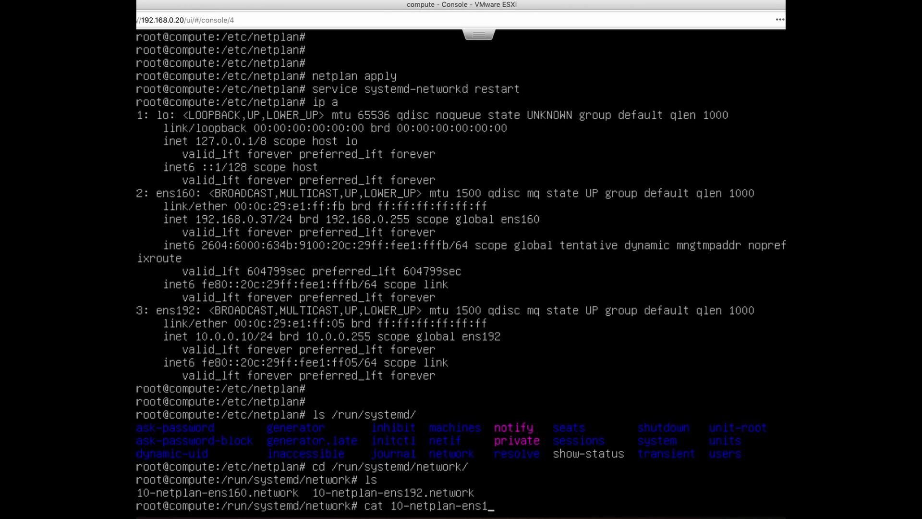
pyautogui.write('92')
pyautogui.press('Tab')
pyautogui.press('Return')
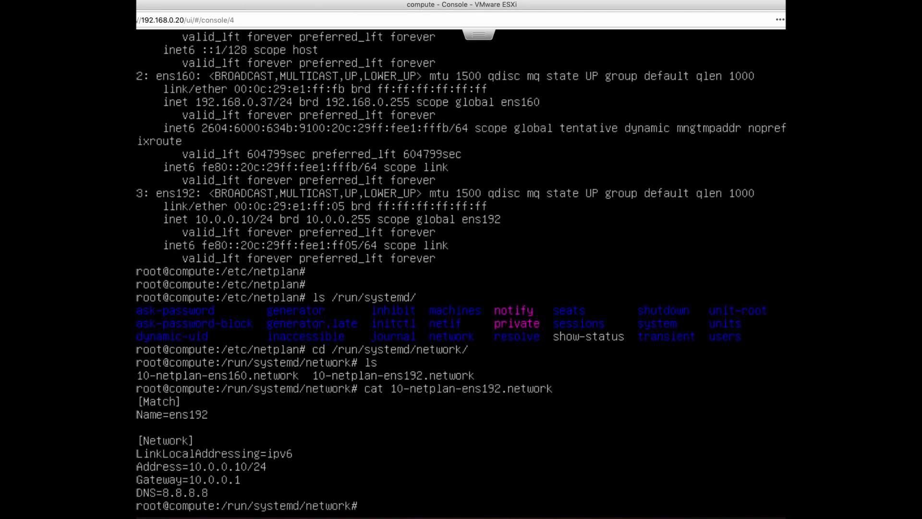
pyautogui.press('Up')
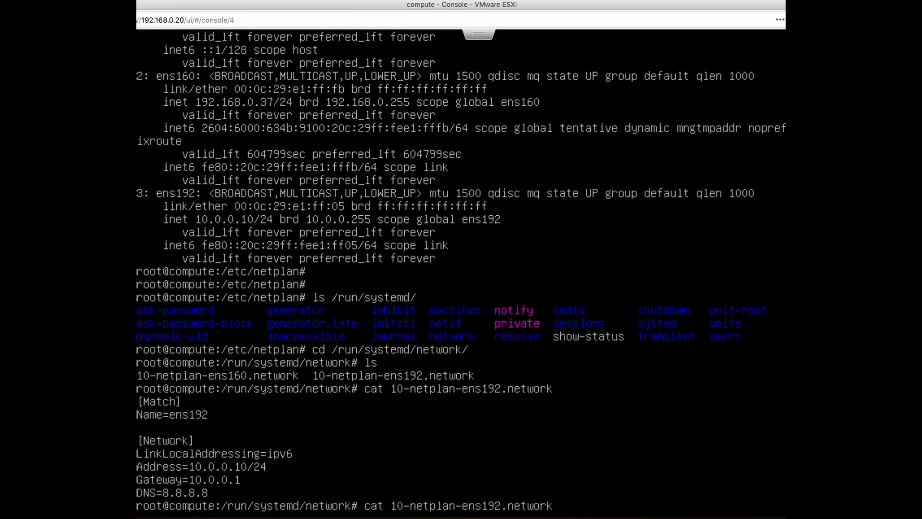
pyautogui.press('Left')
pyautogui.press('BackSpace')
pyautogui.press('BackSpace')
pyautogui.write('60')
pyautogui.press('Return')
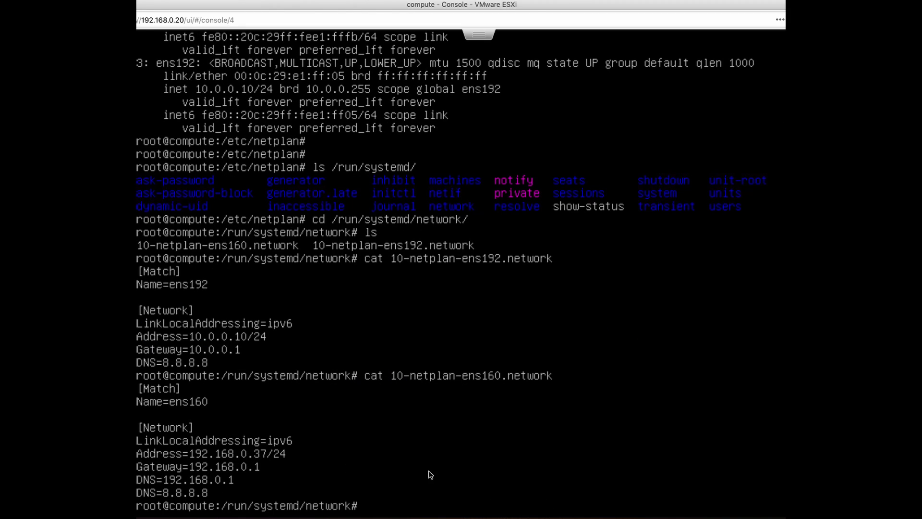
# Step: Ping 8.8.8.8 with default routing and stop it with Ctrl+C
pyautogui.press('Return')
pyautogui.press('Return')
pyautogui.press('Return')
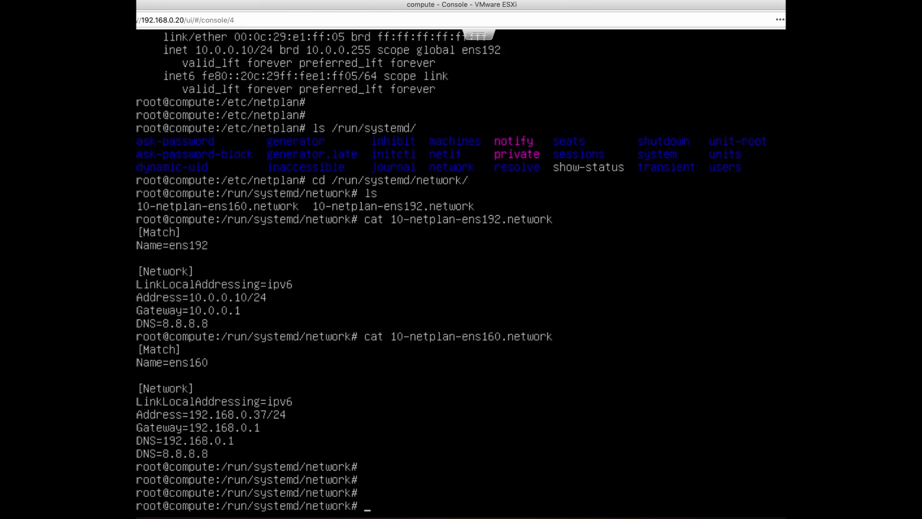
pyautogui.write('ping ')
pyautogui.write('8.8.8.8')
pyautogui.press('Return')
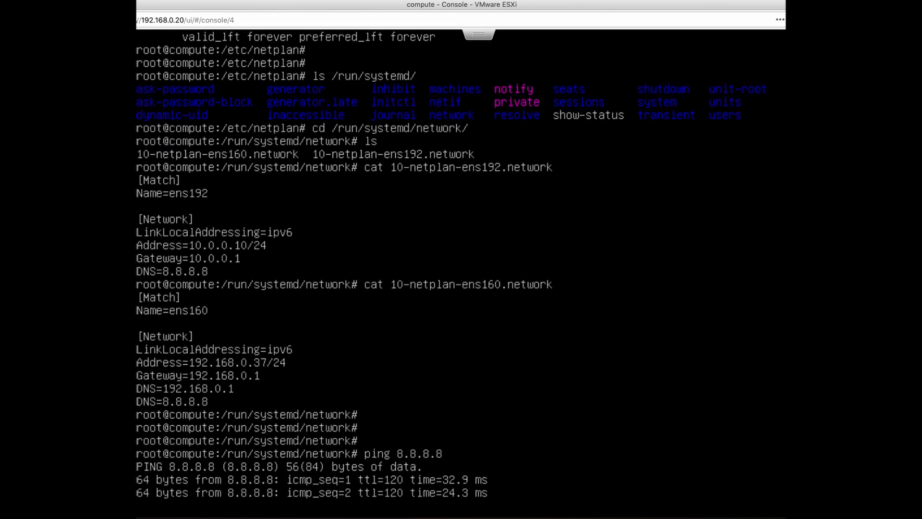
pyautogui.hotkey('ctrl', 'c')
# Step: Ping 8.8.8.8 once via ens160 (100% loss) and via ens192 (0% loss)
pyautogui.press('Up')
pyautogui.press('Left')
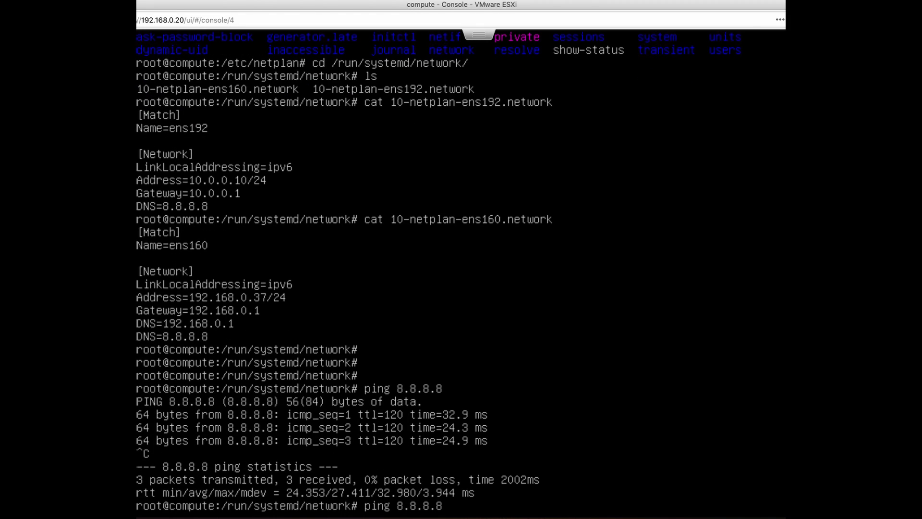
pyautogui.write('-w ')
pyautogui.write('1')
pyautogui.press('Right')
pyautogui.press('Right')
pyautogui.press('Right')
pyautogui.press('Right')
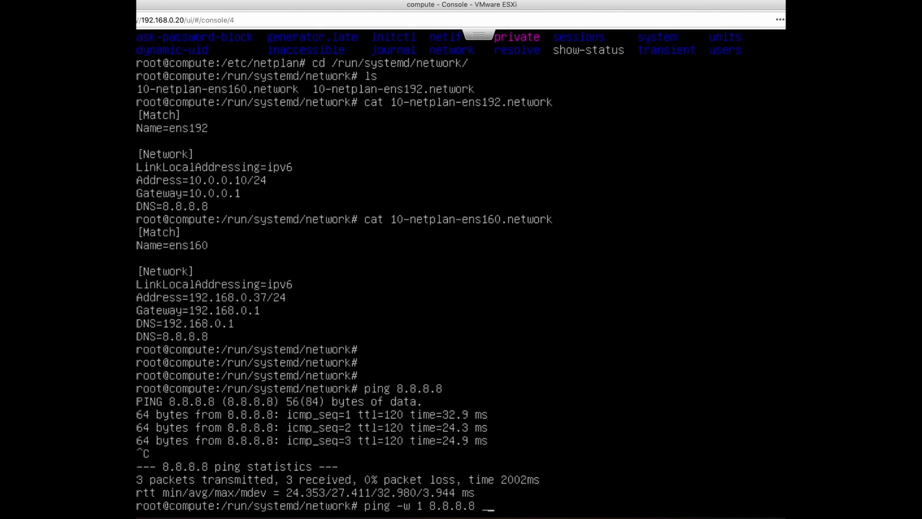
pyautogui.write('-I ens160')
pyautogui.press('Return')
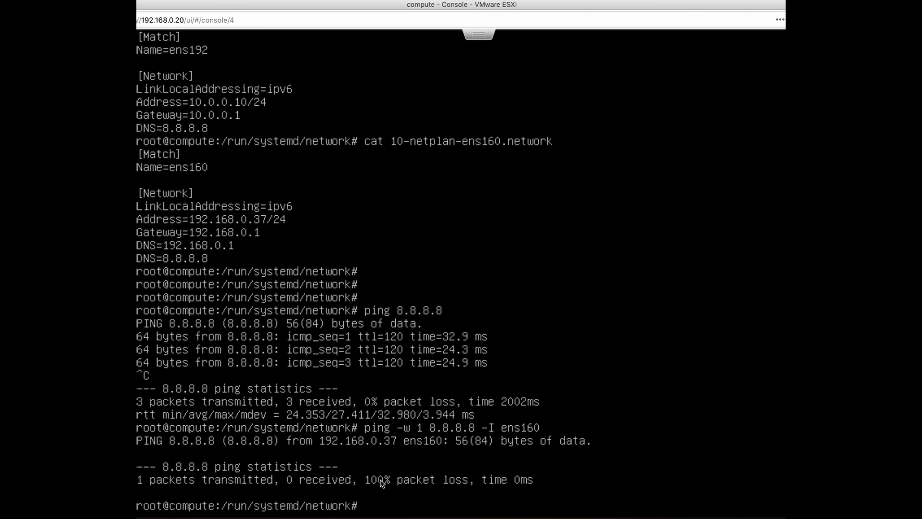
pyautogui.press('Up')
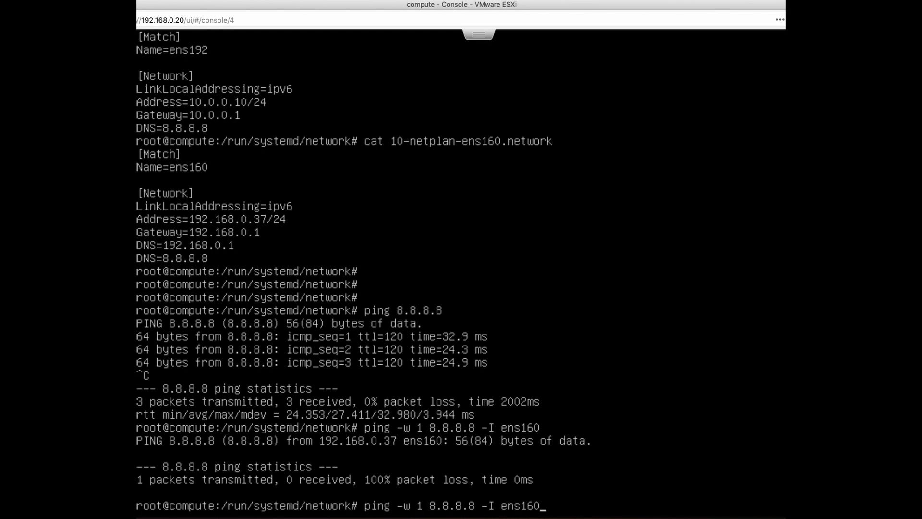
pyautogui.press('BackSpace')
pyautogui.press('BackSpace')
pyautogui.write('92')
pyautogui.press('Return')
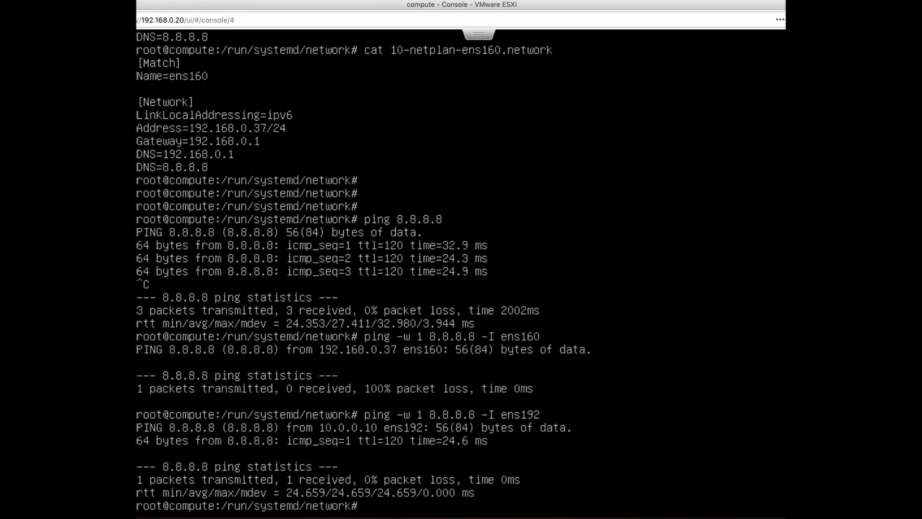
pyautogui.write('netstat -rs')
# Step: Show the kernel routing table with netstat -rs, then numerically with netstat -rn
pyautogui.press('Return')
pyautogui.press('Up')
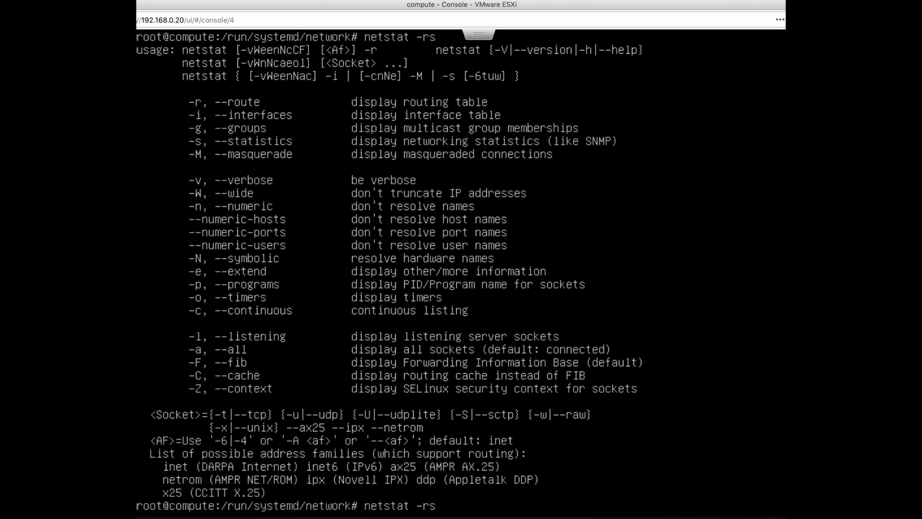
pyautogui.press('Left')
pyautogui.press('Right')
pyautogui.press('BackSpace')
pyautogui.write('n')
pyautogui.press('Return')
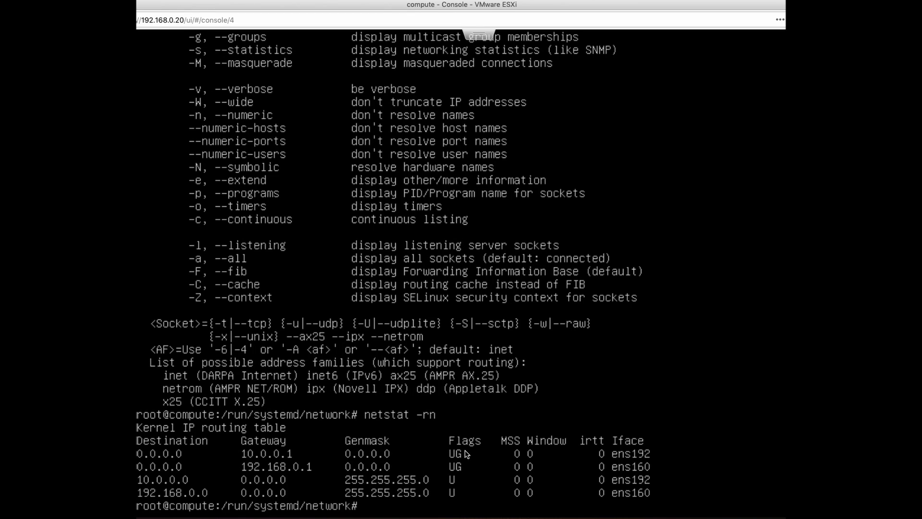
pyautogui.write('ip ro')
pyautogui.write('ute')
# Step: List routes with ip route, showing defaults via 10.0.0.1 and 192.168.0.1, then list ip rules
pyautogui.press('Return')
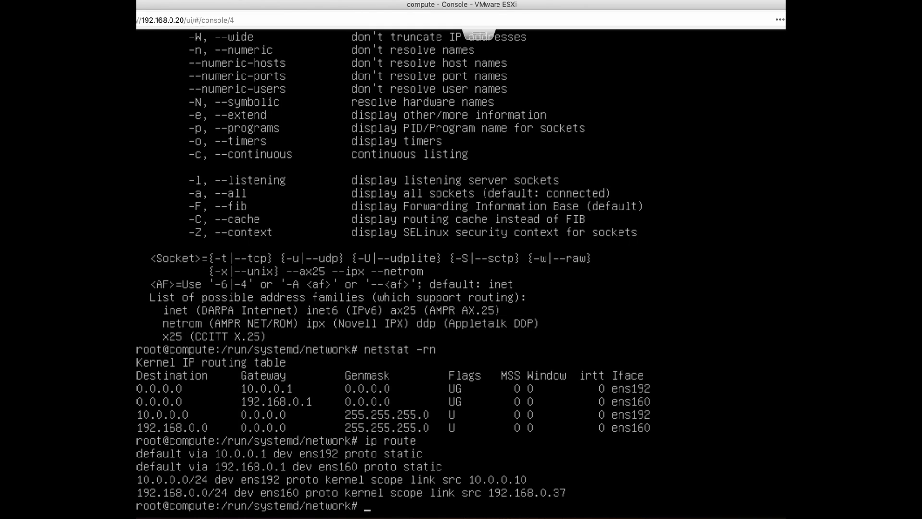
pyautogui.press('Return')
pyautogui.press('Return')
pyautogui.press('Return')
pyautogui.press('Return')
pyautogui.write('ip ru.leshow')
pyautogui.press('Return')
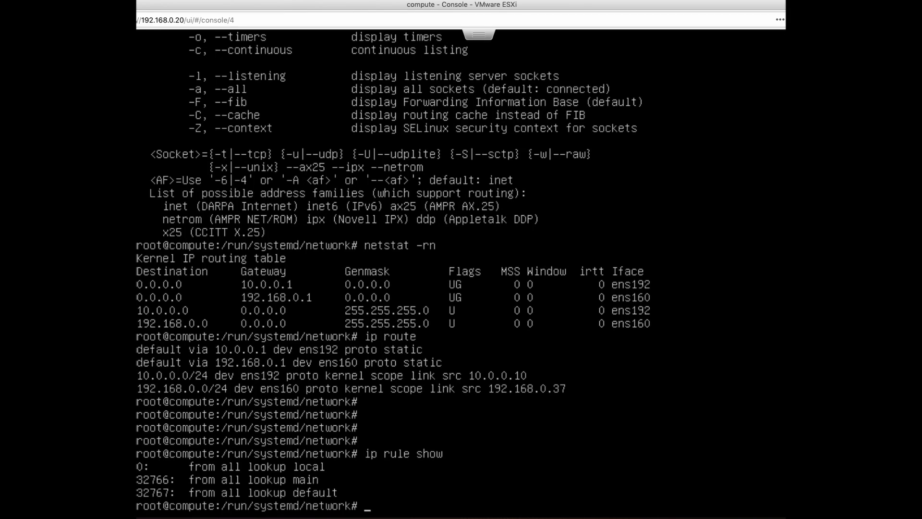
pyautogui.press('Return')
pyautogui.press('Return')
pyautogui.press('Return')
pyautogui.press('Return')
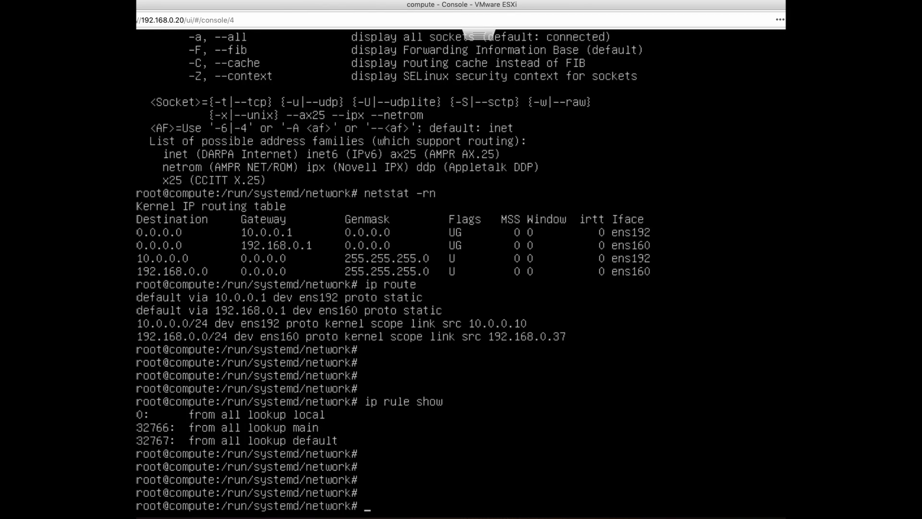
pyautogui.write('ip route')
pyautogui.press('BackSpace')
pyautogui.press('BackSpace')
pyautogui.press('BackSpace')
pyautogui.press('BackSpace')
pyautogui.press('BackSpace')
pyautogui.press('BackSpace')
pyautogui.write('cd /netpl')
pyautogui.press('BackSpace')
pyautogui.press('BackSpace')
pyautogui.press('BackSpace')
pyautogui.write('/etc/net')
pyautogui.write('p')
# Step: Change into /etc/netplan, list its files, and prepare vim config.yaml
pyautogui.press('Tab')
pyautogui.press('Return')
pyautogui.write('ls')
pyautogui.press('Return')
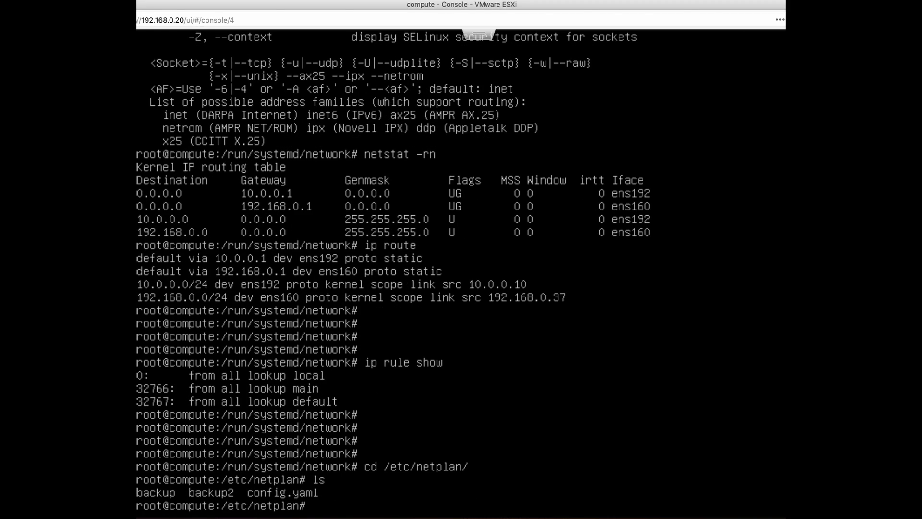
pyautogui.write('nano')
pyautogui.press('BackSpace')
pyautogui.press('BackSpace')
pyautogui.press('BackSpace')
pyautogui.press('BackSpace')
pyautogui.write('vim ')
pyautogui.write('co')
pyautogui.press('Tab')
# Step: Open config.yaml in vim insert mode at the end of ens160's nameservers line
pyautogui.press('Return')
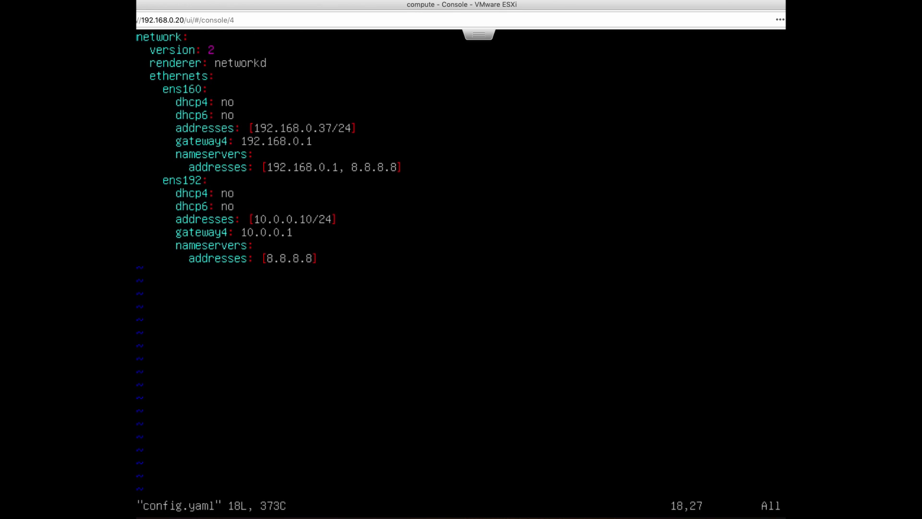
pyautogui.press('i')
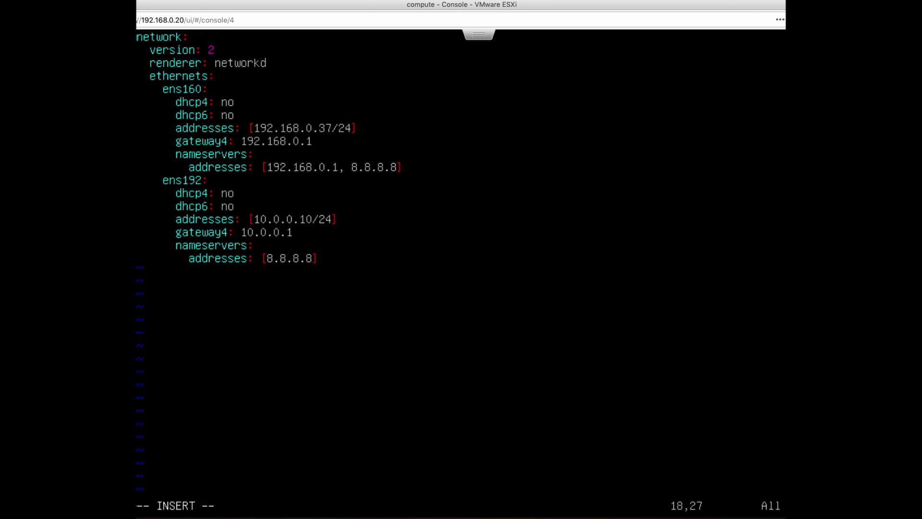
pyautogui.press('Up')
pyautogui.press('Up')
pyautogui.press('Up')
pyautogui.press('Up')
pyautogui.press('Up')
pyautogui.press('Up')
pyautogui.press('Up')
pyautogui.press('Down')
pyautogui.press('Down')
pyautogui.press('Down')
pyautogui.press('Down')
pyautogui.press('Up')
pyautogui.press('Up')
pyautogui.press('Up')
pyautogui.press('Up')
pyautogui.press('Up')
pyautogui.press('Right')
pyautogui.press('Right')
pyautogui.press('Right')
pyautogui.press('Right')
pyautogui.press('Right')
pyautogui.press('Right')
pyautogui.press('Right')
pyautogui.press('Right')
pyautogui.press('Right')
pyautogui.press('Right')
# Step: Add an ens160 route to 0.0.0.0/0 via 192.168.0.1, metric 100, table 101
pyautogui.press('Return')
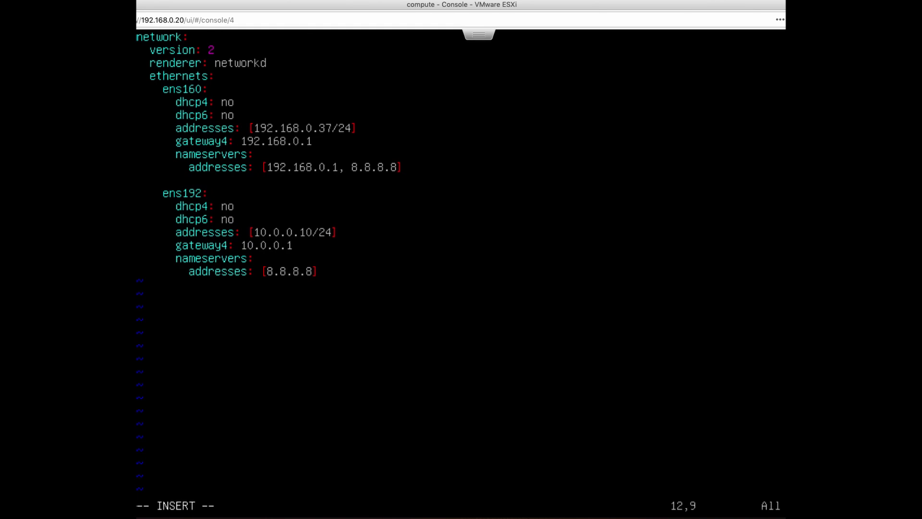
pyautogui.press('BackSpace')
pyautogui.write('route')
pyautogui.write('s:')
pyautogui.press('Return')
pyautogui.press('BackSpace')
pyautogui.press('BackSpace')
pyautogui.press('BackSpace')
pyautogui.press('BackSpace')
pyautogui.press('BackSpace')
pyautogui.press('BackSpace')
pyautogui.press('BackSpace')
pyautogui.press('BackSpace')
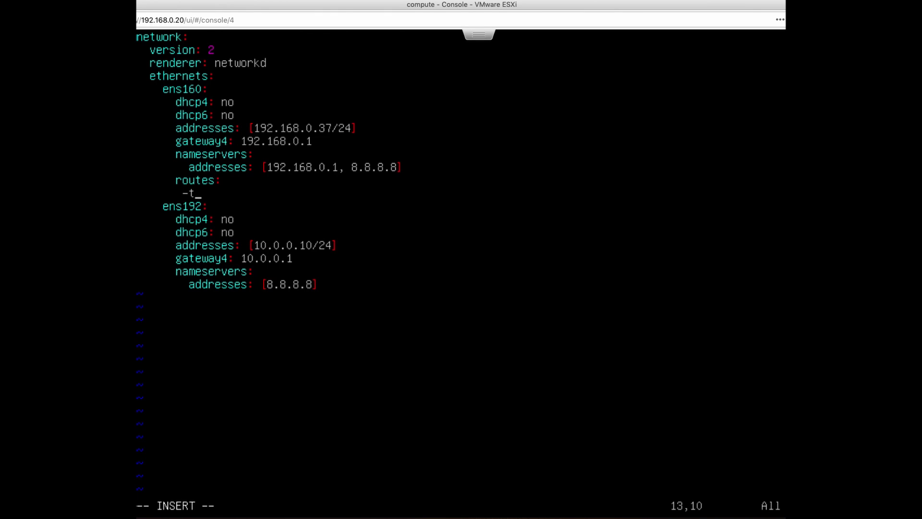
pyautogui.press('BackSpace')
pyautogui.write('to')
pyautogui.write(': ')
pyautogui.write('0.0.0.0/0')
pyautogui.press('Return')
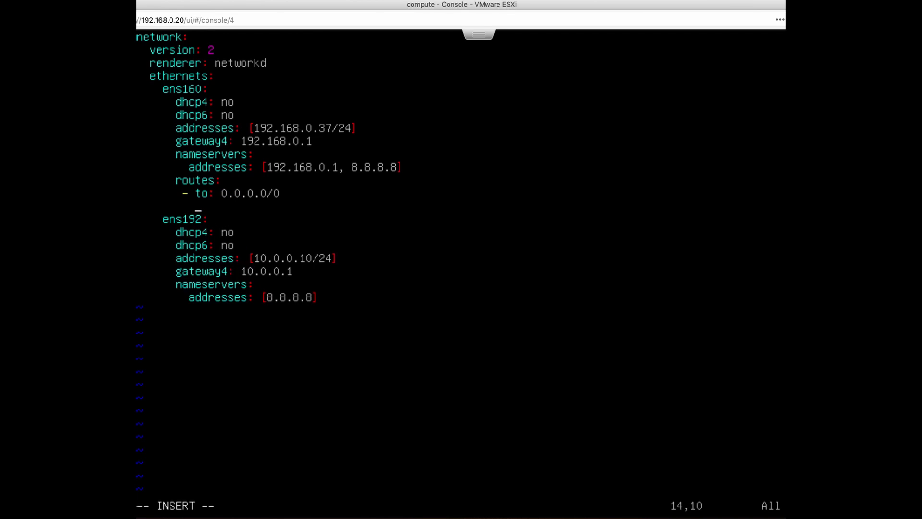
pyautogui.write('via')
pyautogui.press('BackSpace')
pyautogui.write(': ')
pyautogui.write('192.168.0.1')
pyautogui.press('Return')
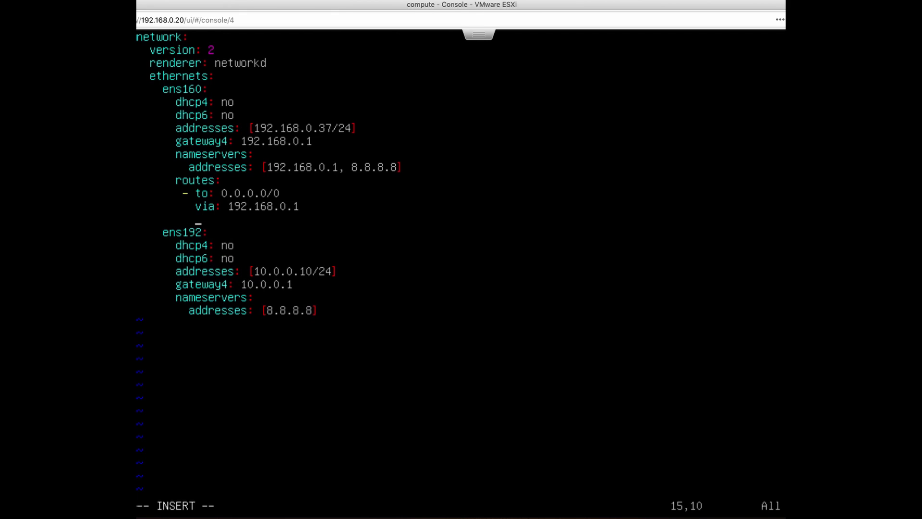
pyautogui.write('metric: ')
pyautogui.write('100')
pyautogui.press('Return')
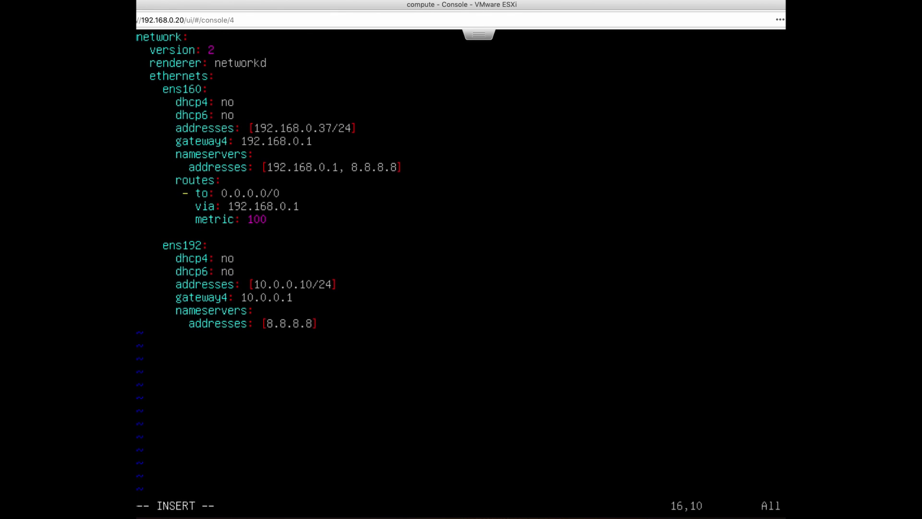
pyautogui.write('table')
pyautogui.write(': 101')
# Step: Add an ens160 routing-policy from 192.168.0.0/24 to table 101, then begin the :wq! command
pyautogui.press('Return')
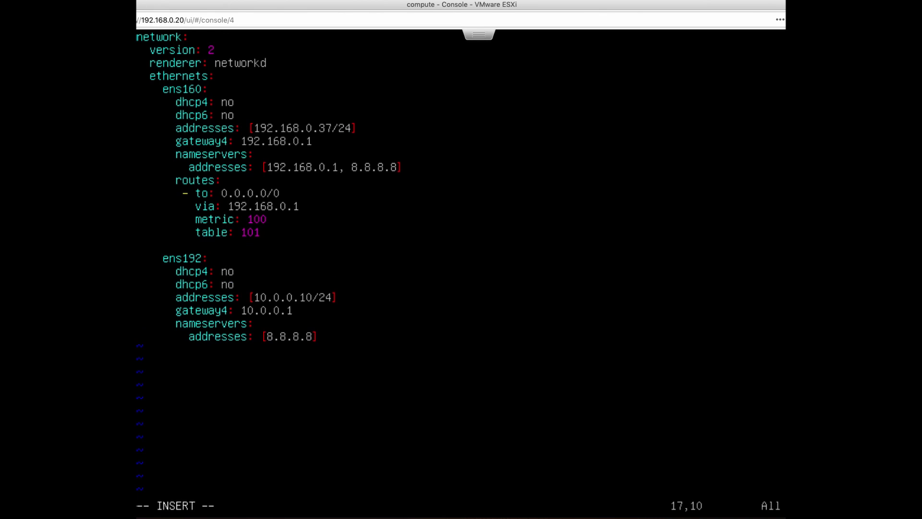
pyautogui.press('BackSpace')
pyautogui.press('BackSpace')
pyautogui.press('BackSpace')
pyautogui.write('routing')
pyautogui.write('-policy')
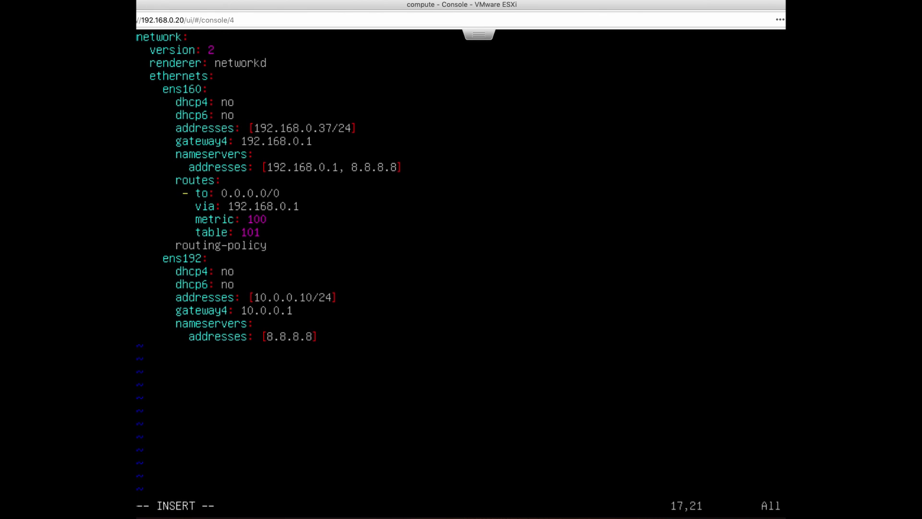
pyautogui.write('L')
pyautogui.press('BackSpace')
pyautogui.write(':')
pyautogui.press('Return')
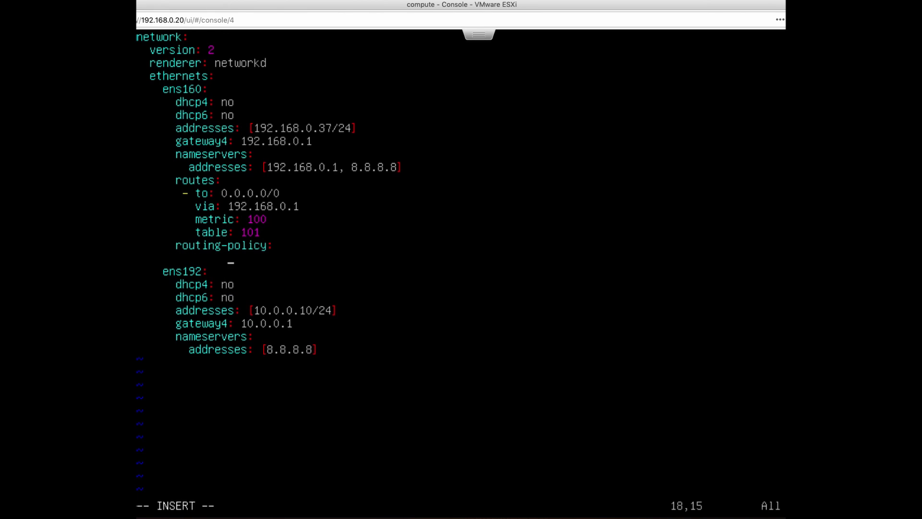
pyautogui.press('BackSpace')
pyautogui.press('BackSpace')
pyautogui.press('BackSpace')
pyautogui.press('BackSpace')
pyautogui.press('BackSpace')
pyautogui.press('BackSpace')
pyautogui.press('BackSpace')
pyautogui.press('BackSpace')
pyautogui.write('- from: ')
pyautogui.write('192.168.0.0')
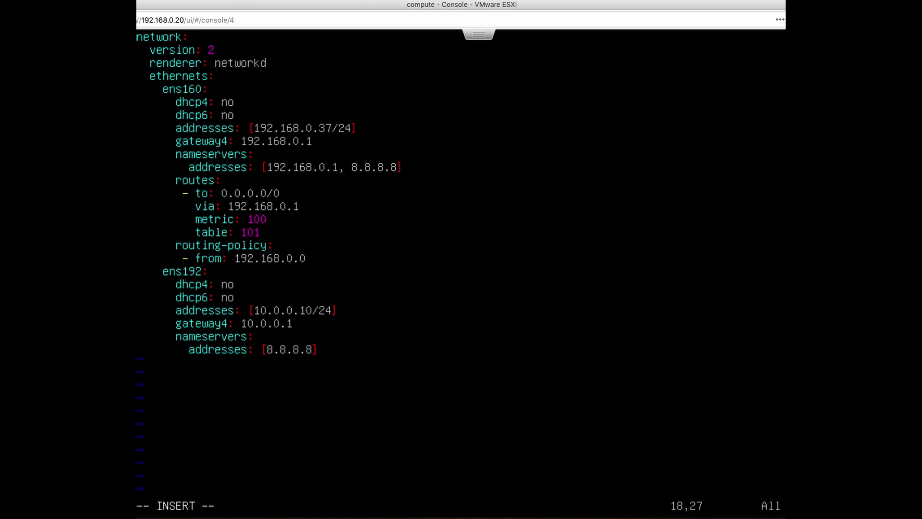
pyautogui.write('/24')
pyautogui.press('Return')
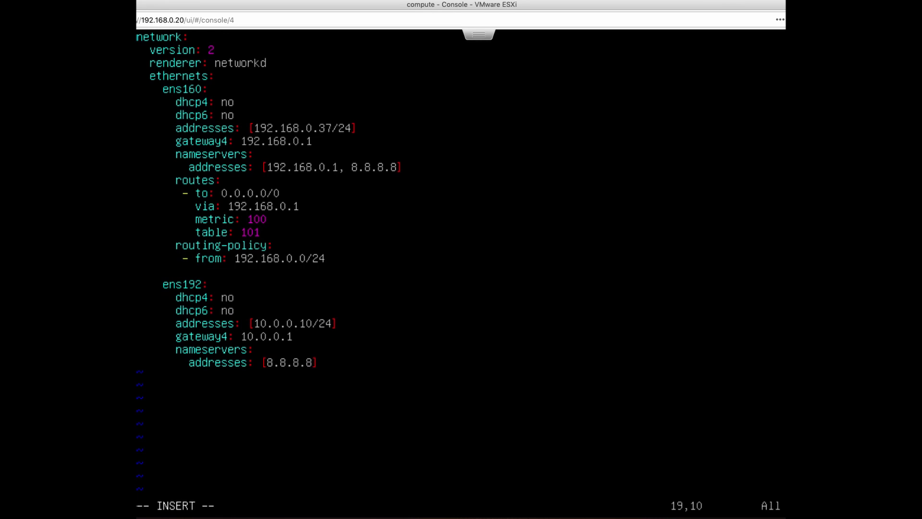
pyautogui.write('table')
pyautogui.press('BackSpace')
pyautogui.write(': 101')
pyautogui.press('Escape')
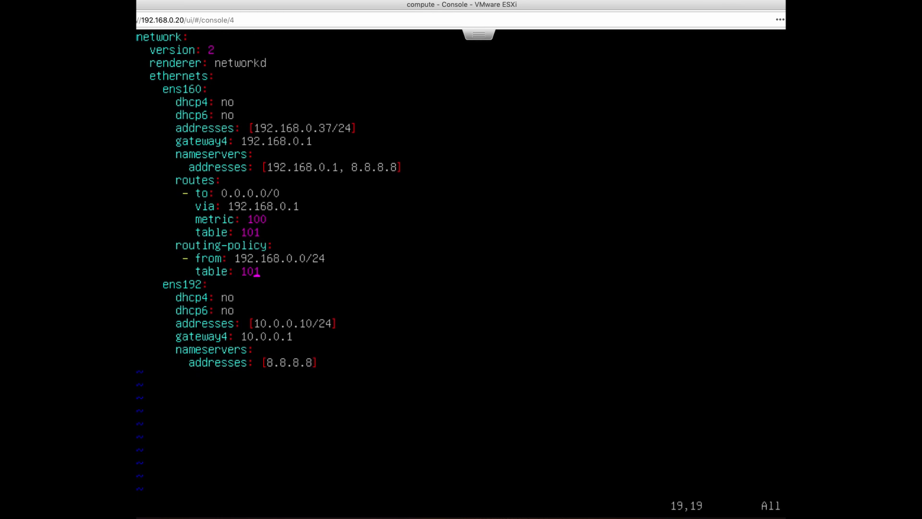
pyautogui.hotkey('shift', ';')
pyautogui.write('wq!')
# Step: Save config.yaml, run netplan apply, restart systemd-networkd, and clear the screen
pyautogui.press('Return')
pyautogui.press('Return')
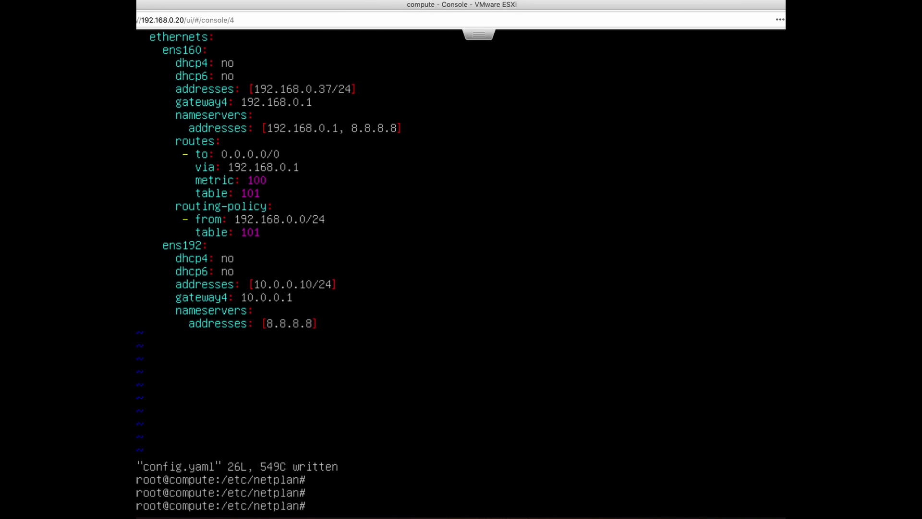
pyautogui.write('netplan apply')
pyautogui.press('Return')
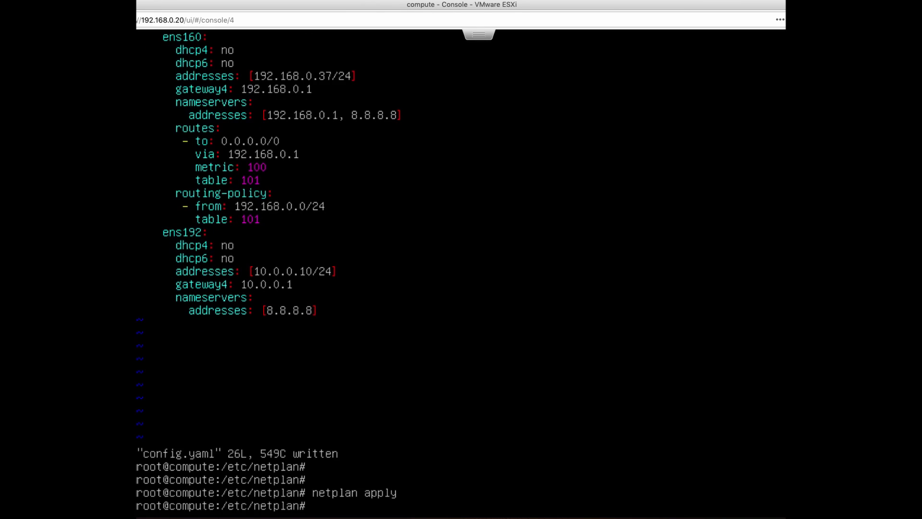
pyautogui.write('service ')
pyautogui.write('systemd')
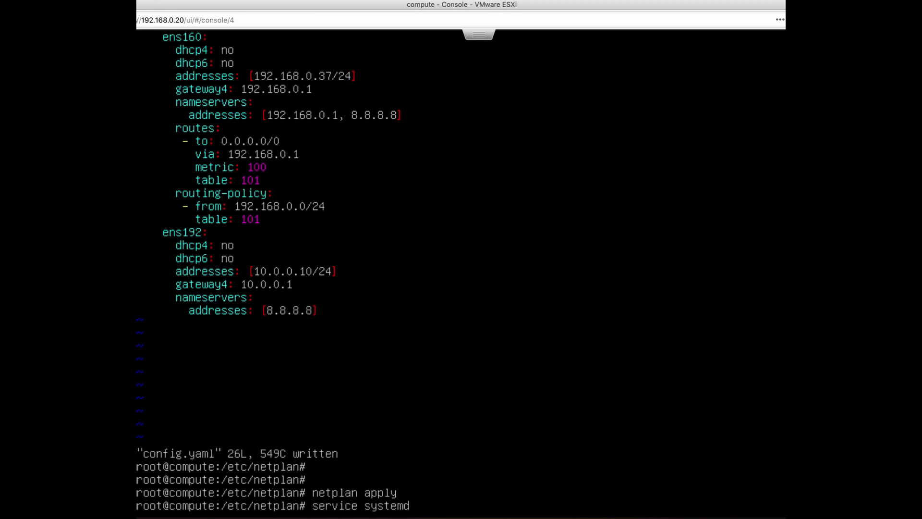
pyautogui.write('-networkd restart')
pyautogui.press('Return')
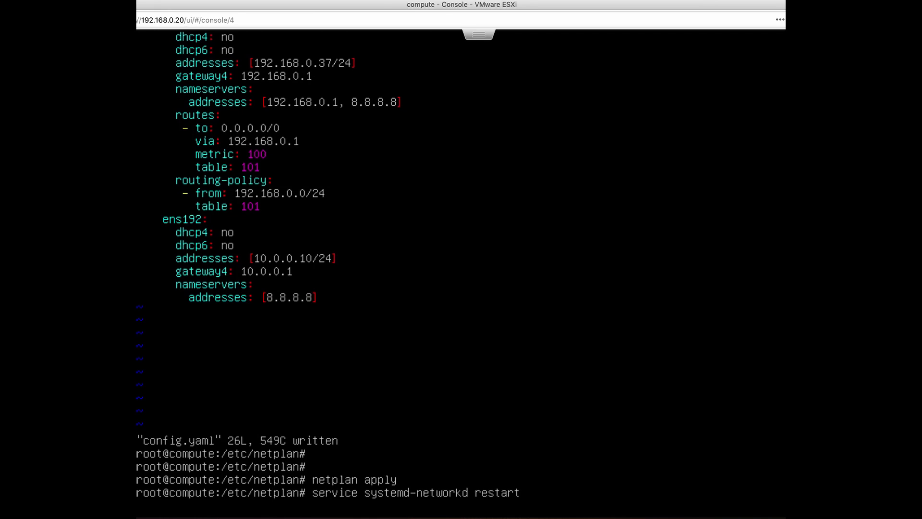
pyautogui.write('clear')
pyautogui.press('Return')
pyautogui.press('Return')
pyautogui.press('Return')
pyautogui.press('Return')
pyautogui.press('Return')
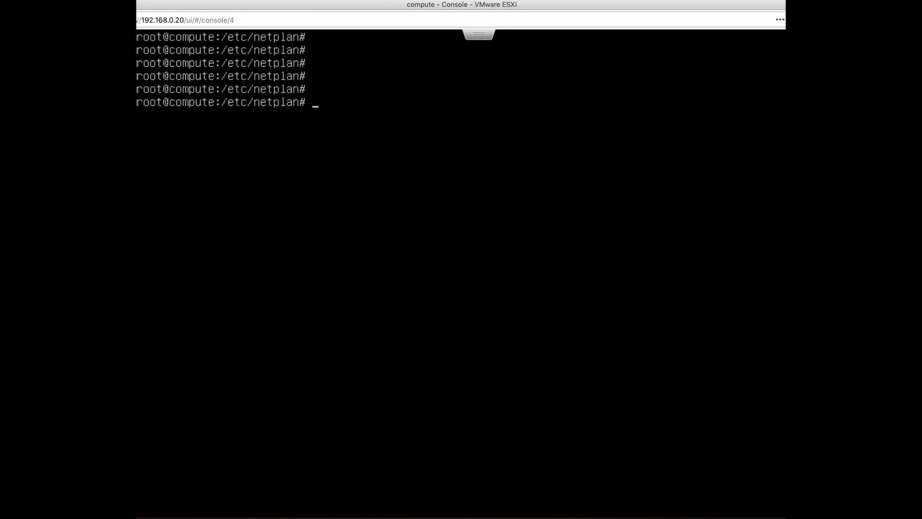
# Step: List addresses with ip a, then ping 8.8.8.8 via ens192 (succeeds) and ens160 (fails)
pyautogui.press('Return')
pyautogui.press('Return')
pyautogui.write('ip a')
pyautogui.press('Return')
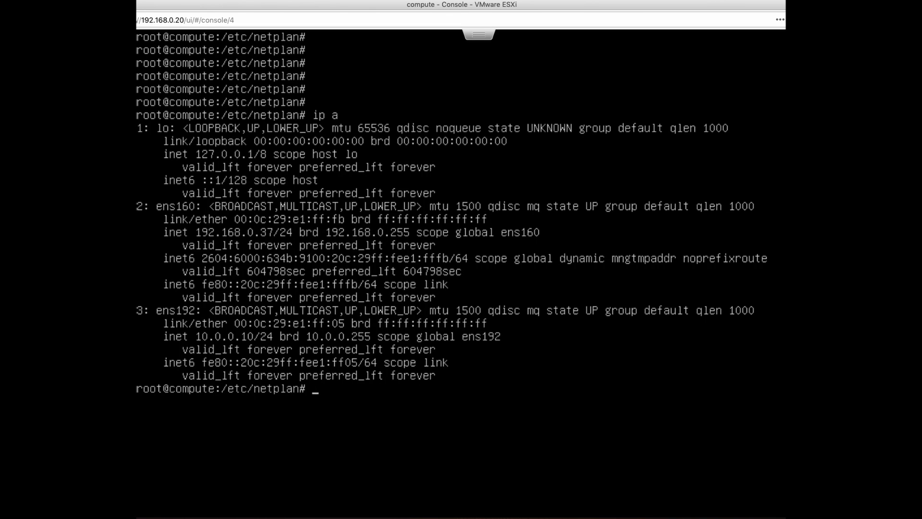
pyautogui.write('ping -')
pyautogui.write('w 1 8.8.8.8 -')
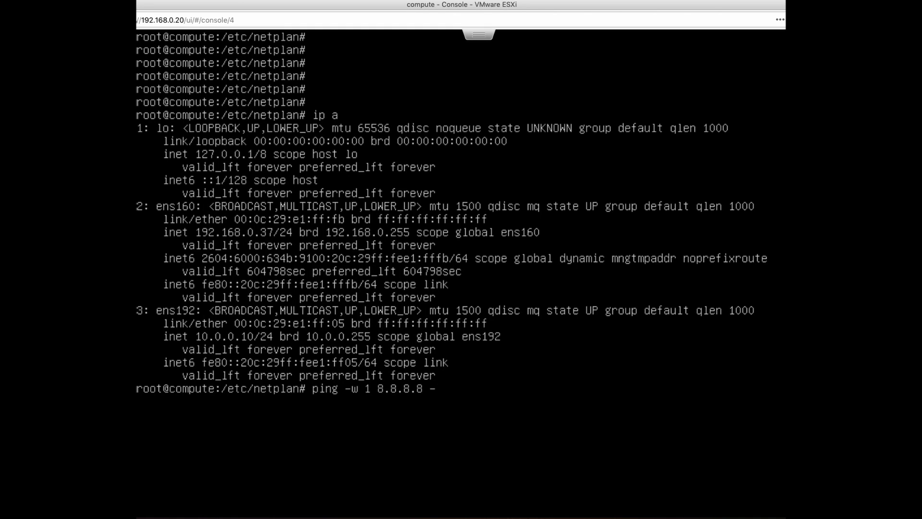
pyautogui.write('I ens192')
pyautogui.press('Return')
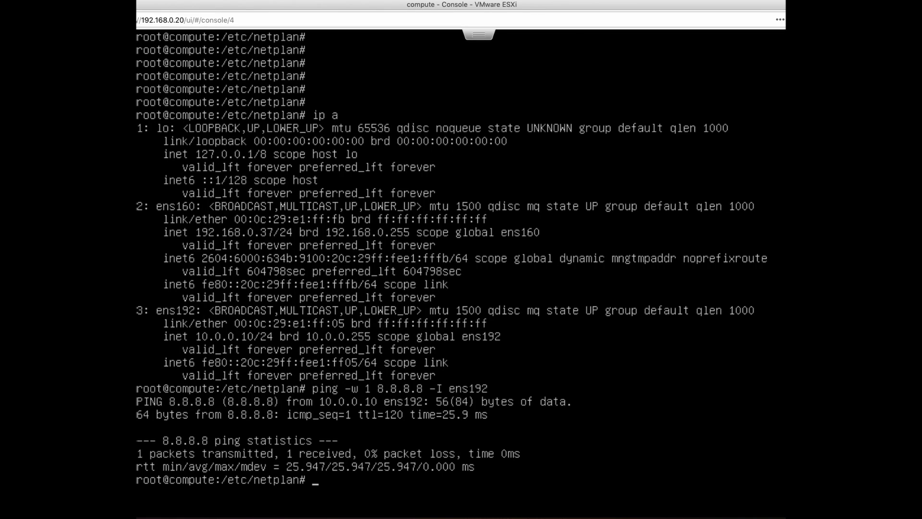
pyautogui.press('Up')
pyautogui.press('BackSpace')
pyautogui.press('BackSpace')
pyautogui.write('60')
pyautogui.press('Return')
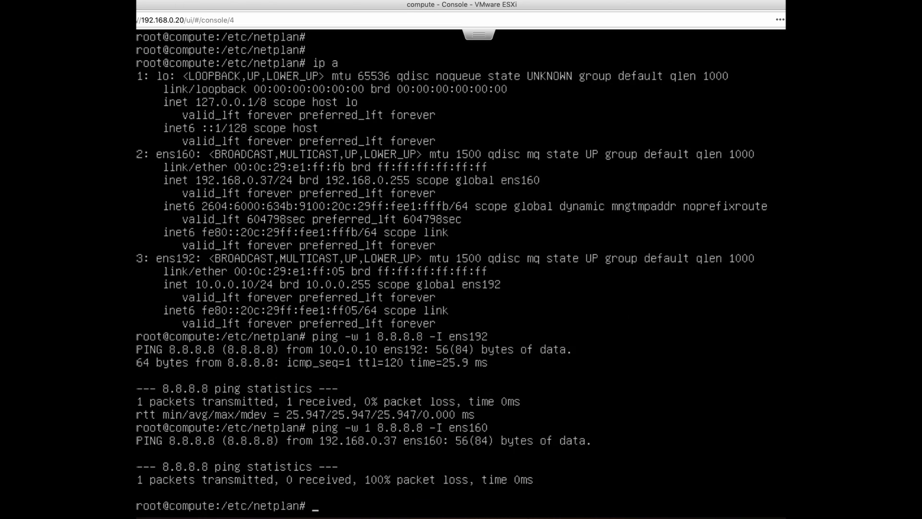
pyautogui.write('ip')
pyautogui.press('BackSpace')
pyautogui.press('BackSpace')
pyautogui.press('BackSpace')
pyautogui.write('ip')
# Step: List the ip rules, still showing only the default lookups
pyautogui.press('BackSpace')
pyautogui.press('BackSpace')
pyautogui.press('BackSpace')
pyautogui.write('ip rule show')
pyautogui.press('Return')
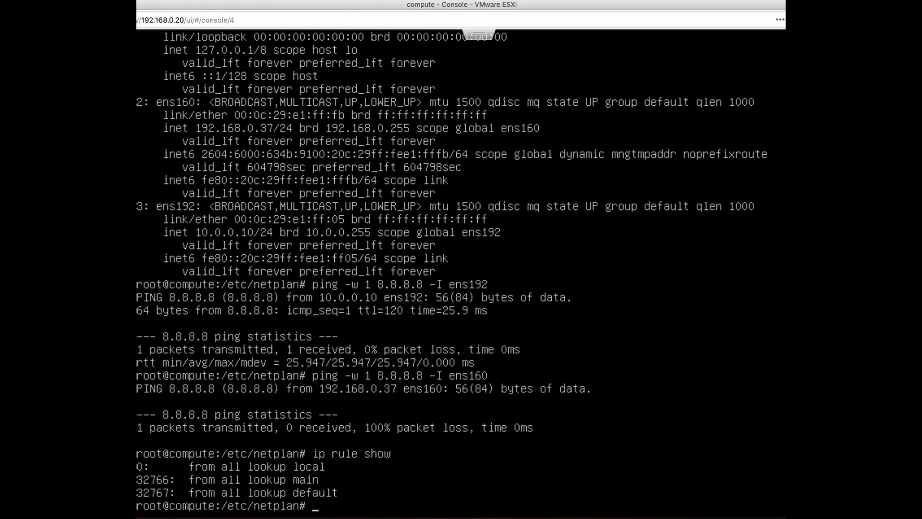
pyautogui.press('Return')
pyautogui.press('Return')
pyautogui.press('Return')
pyautogui.press('Return')
pyautogui.press('Return')
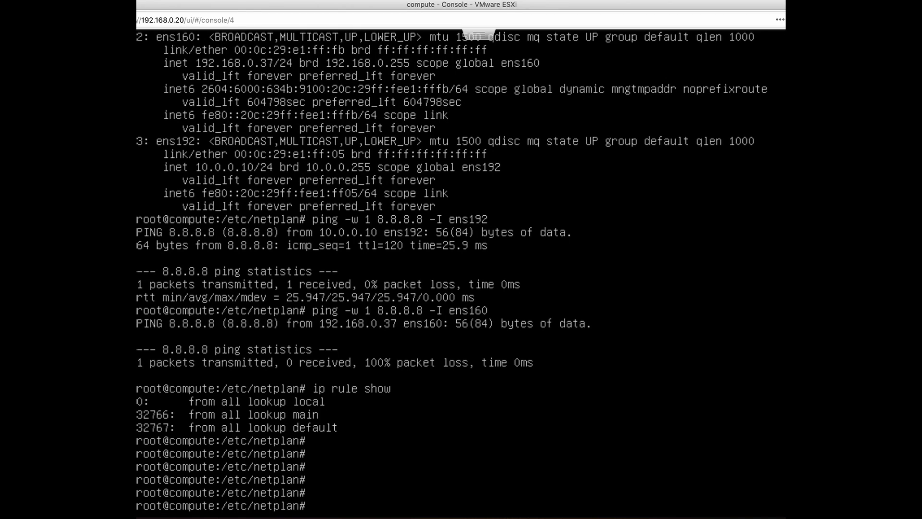
# Step: Restart systemd-networkd again using command history
pyautogui.press('Up')
pyautogui.press('Up')
pyautogui.press('Up')
pyautogui.press('Up')
pyautogui.press('Up')
pyautogui.press('Up')
pyautogui.press('Up')
pyautogui.press('Down')
pyautogui.press('Return')
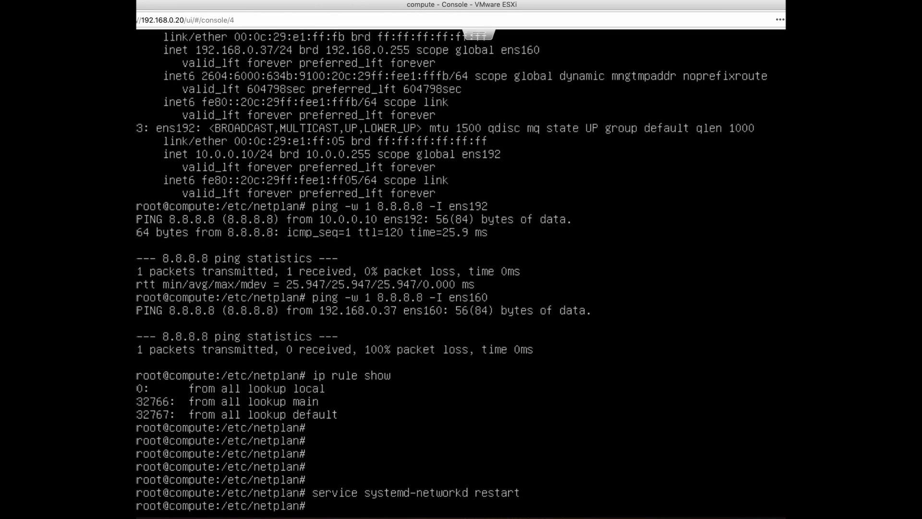
pyautogui.press('Return')
pyautogui.press('Return')
pyautogui.press('Return')
# Step: List ip rules again, now including 192.168.0.0/24 to table 101, and rerun the ens160 ping
pyautogui.press('Up')
pyautogui.press('Up')
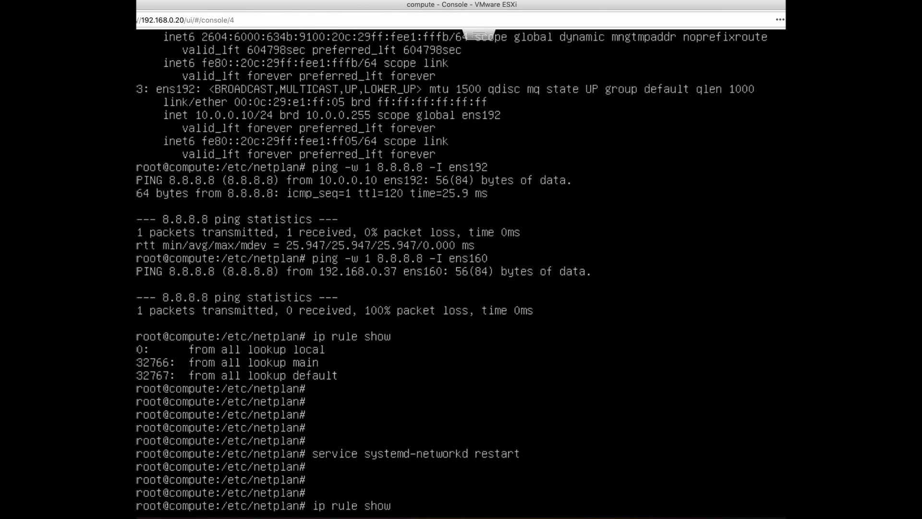
pyautogui.press('Up')
pyautogui.press('Down')
pyautogui.press('Return')
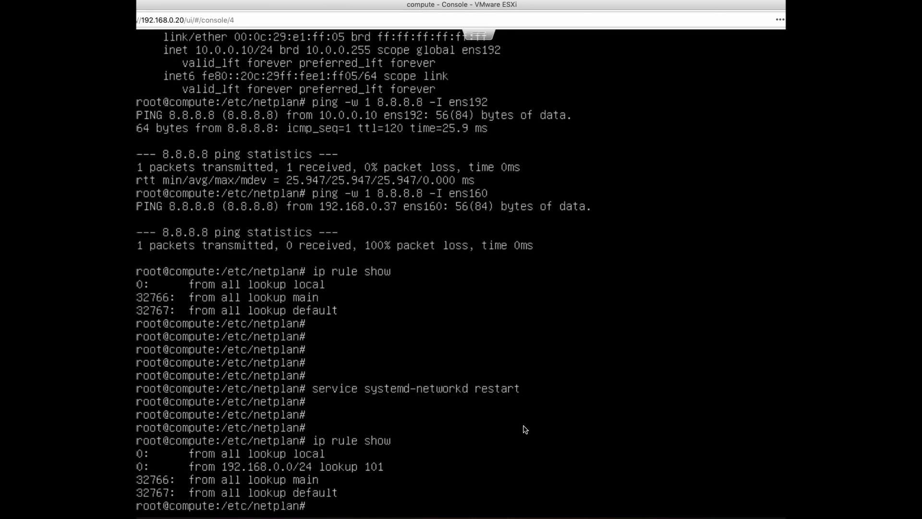
pyautogui.press('Up')
pyautogui.press('Up')
pyautogui.press('Up')
pyautogui.press('Up')
pyautogui.press('Return')
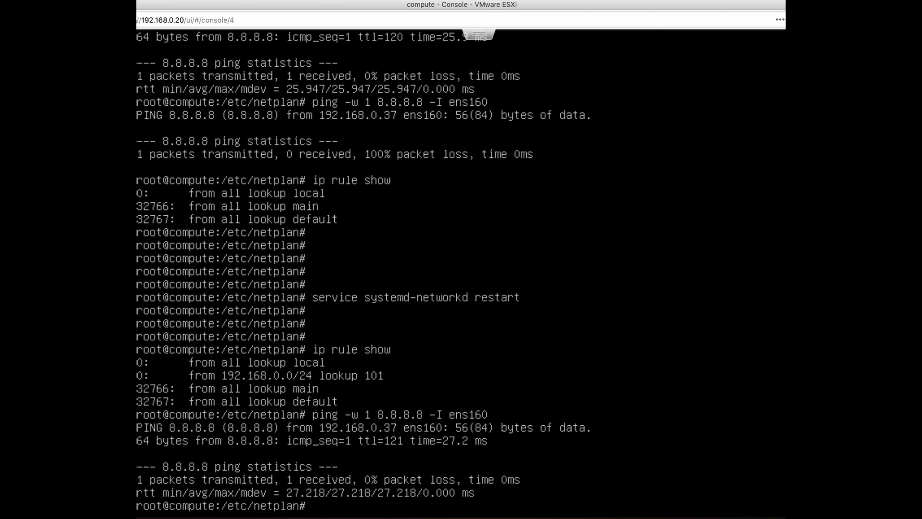
# Step: Repeat the 8.8.8.8 ping via ens160, then via ens192, both with 0% loss
pyautogui.press('Up')
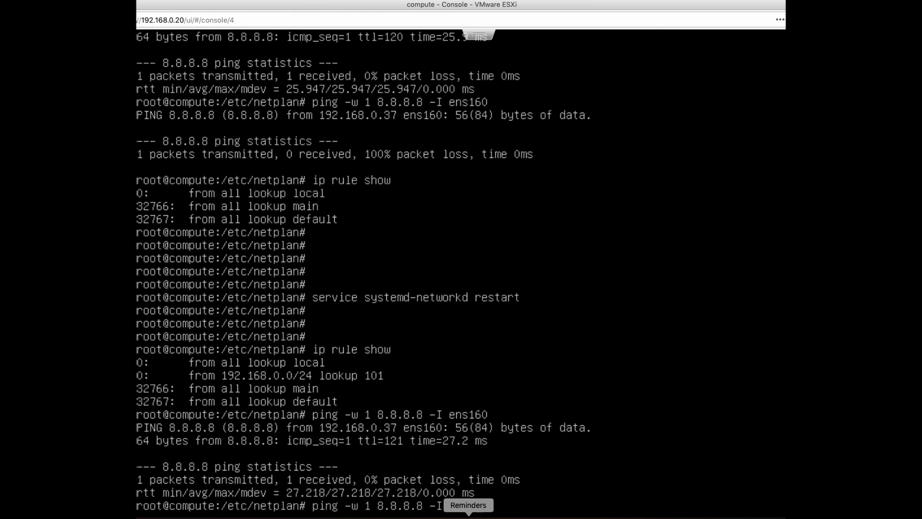
pyautogui.press('Return')
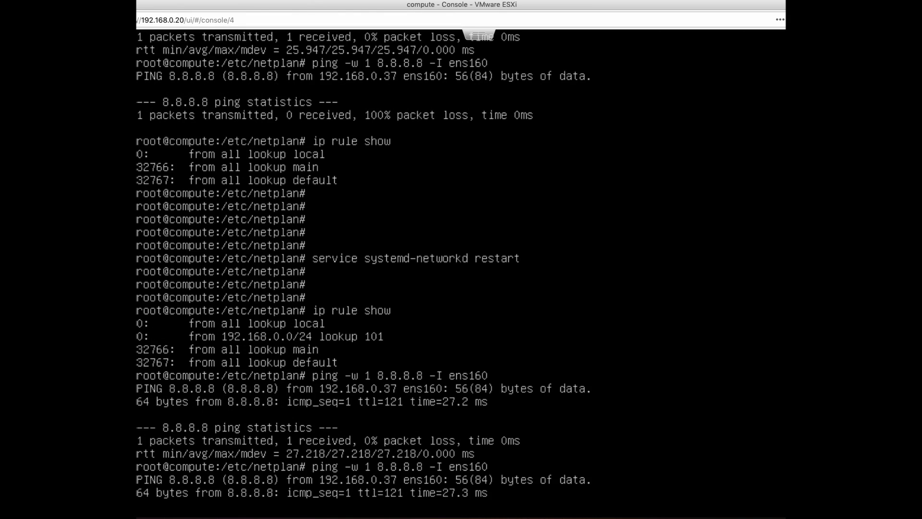
pyautogui.press('Up')
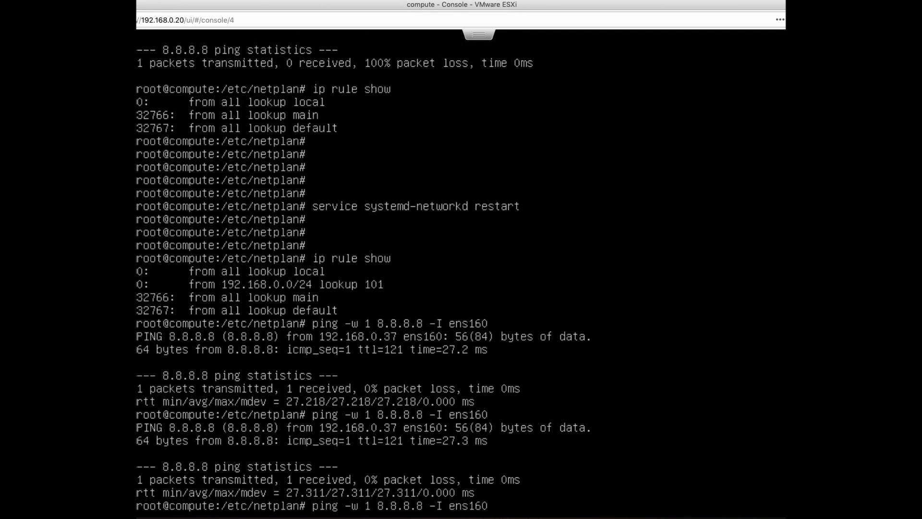
pyautogui.press('BackSpace')
pyautogui.press('BackSpace')
pyautogui.write('92')
pyautogui.press('Return')
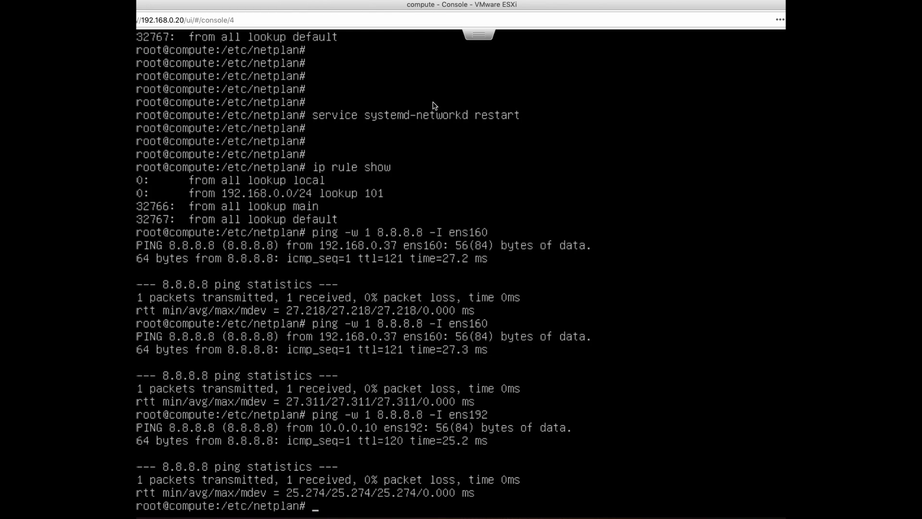
pyautogui.press('Return')
pyautogui.press('Return')
pyautogui.write('cd /run/')
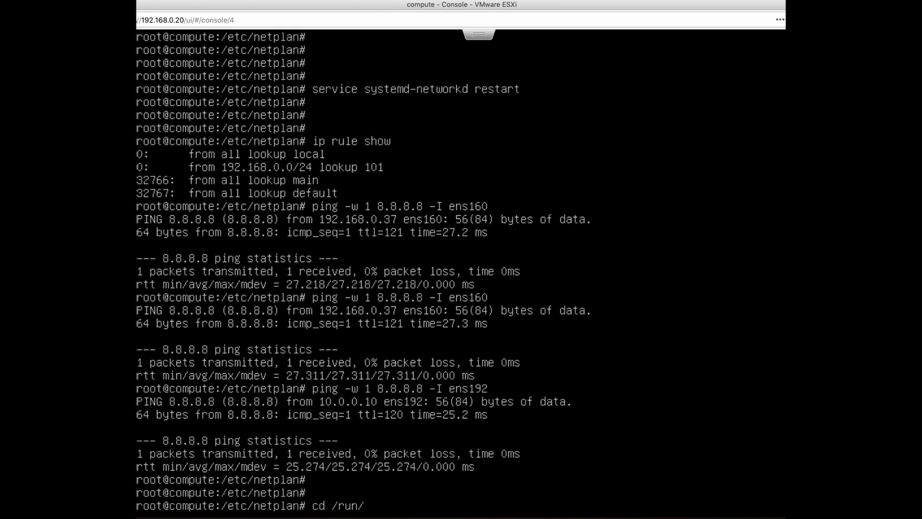
pyautogui.write('sys')
# Step: Move into /run/systemd and list its contents
pyautogui.press('Tab')
pyautogui.press('Return')
pyautogui.write('ls')
pyautogui.press('Return')
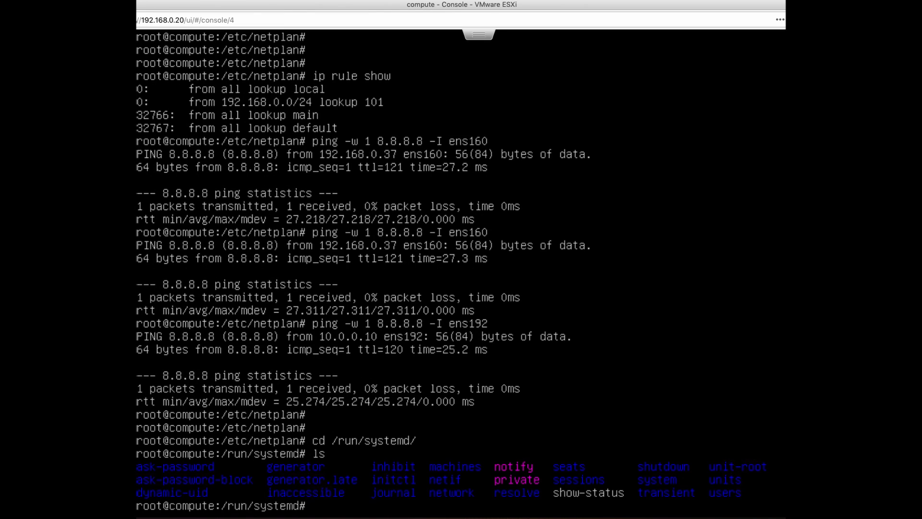
pyautogui.write('cd netw')
# Step: List /run/systemd/network and display 10-netplan-ens160.network with its table 101 route and policy rule
pyautogui.press('Tab')
pyautogui.press('Return')
pyautogui.write('l')
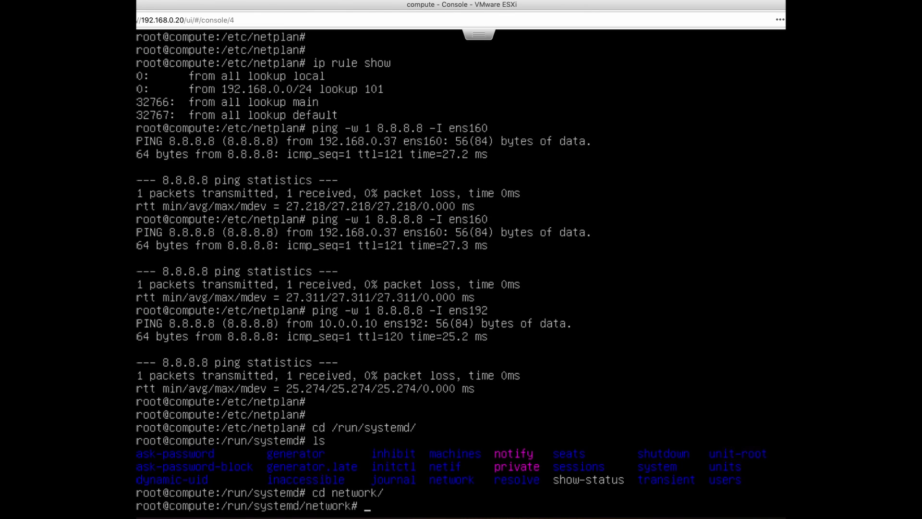
pyautogui.write('s')
pyautogui.press('Return')
pyautogui.write('cat')
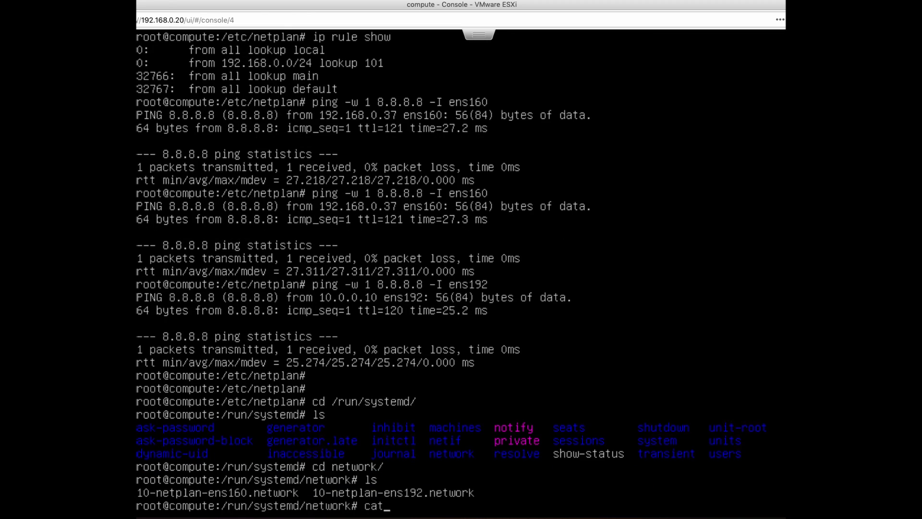
pyautogui.write(' 1')
pyautogui.press('Tab')
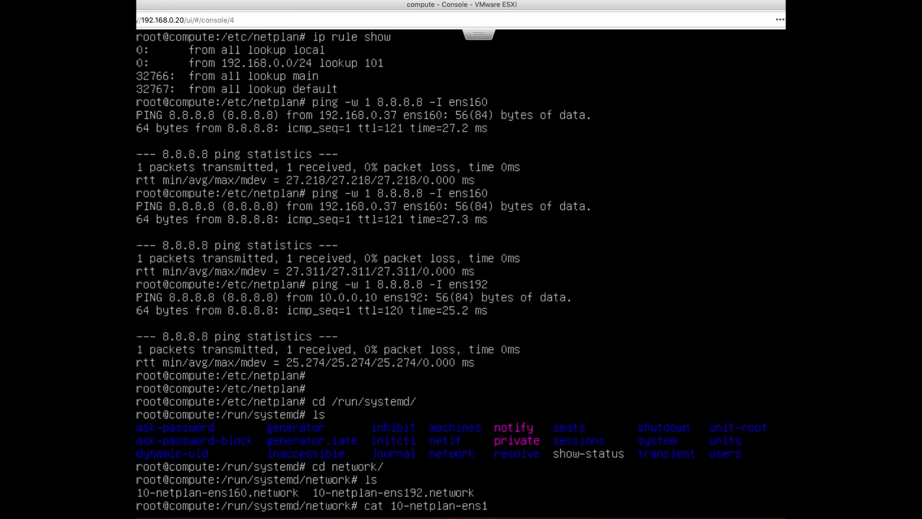
pyautogui.write('60')
pyautogui.press('Tab')
pyautogui.press('Return')
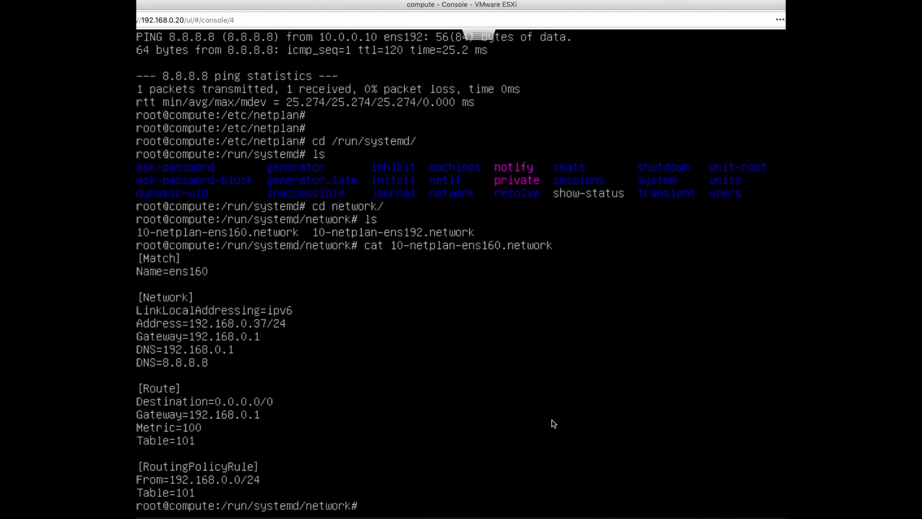
pyautogui.write('ip r')
pyautogui.write('oute')
# Step: List the main routing table with 'ip route'
pyautogui.press('BackSpace')
pyautogui.press('BackSpace')
pyautogui.press('BackSpace')
pyautogui.press('BackSpace')
pyautogui.write('netu')
pyautogui.press('BackSpace')
pyautogui.write('sat')
pyautogui.press('BackSpace')
pyautogui.press('BackSpace')
pyautogui.write('tat -rn')
pyautogui.press('Return')
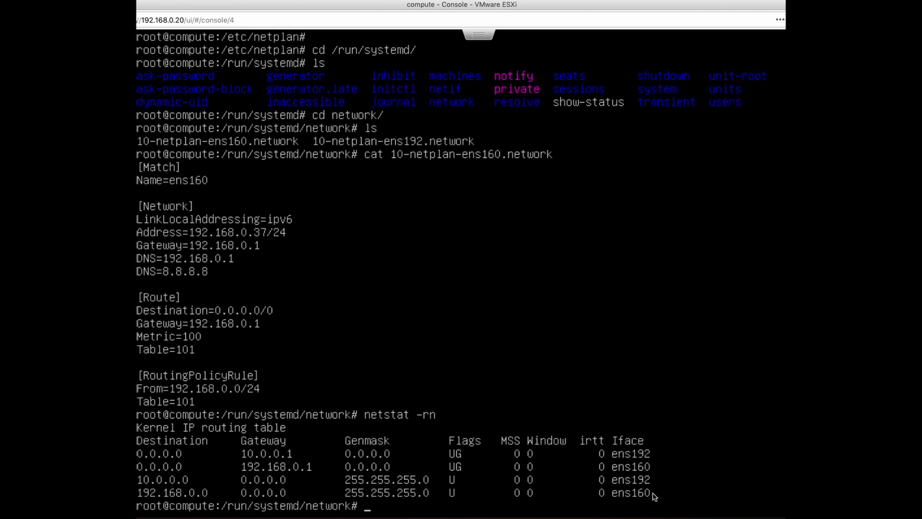
pyautogui.press('Up')
pyautogui.press('BackSpace')
pyautogui.press('BackSpace')
pyautogui.press('BackSpace')
pyautogui.press('BackSpace')
pyautogui.press('BackSpace')
pyautogui.press('BackSpace')
pyautogui.press('BackSpace')
pyautogui.press('BackSpace')
pyautogui.write('ip route')
pyautogui.press('Return')
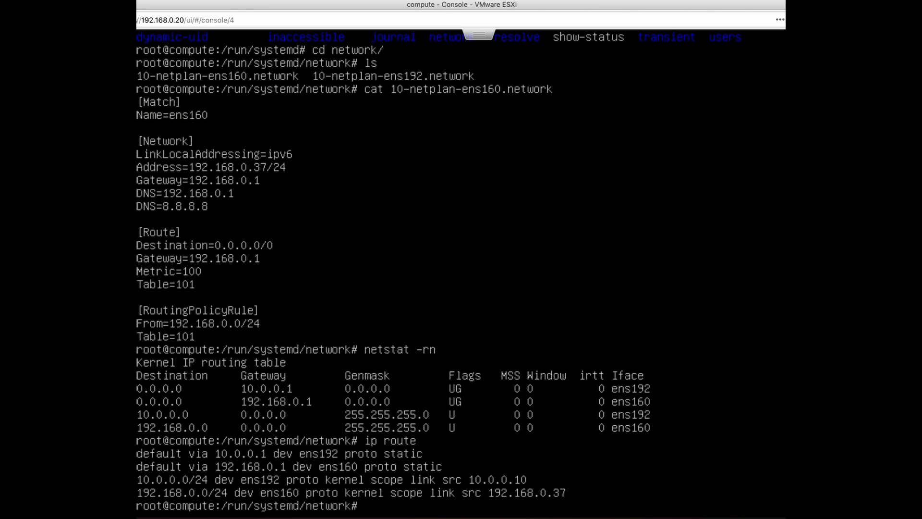
pyautogui.write('ip routel')
# Step: Show table 101, confirming the default route via 192.168.0.1 on ens160
pyautogui.press('BackSpace')
pyautogui.press('BackSpace')
pyautogui.press('BackSpace')
pyautogui.write('te')
pyautogui.write(' tab')
pyautogui.press('BackSpace')
pyautogui.press('BackSpace')
pyautogui.press('BackSpace')
pyautogui.write('show tble')
pyautogui.press('BackSpace')
pyautogui.press('BackSpace')
pyautogui.press('BackSpace')
pyautogui.write('able ')
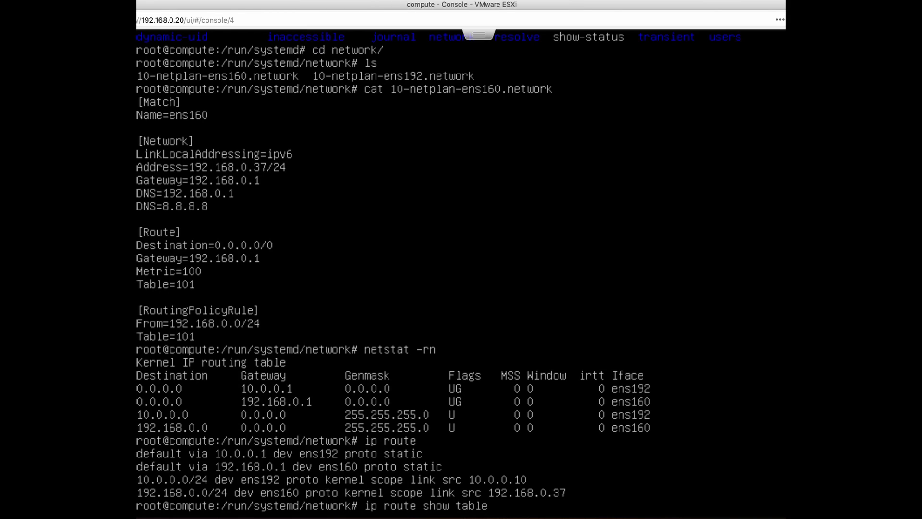
pyautogui.write('101')
pyautogui.press('Return')
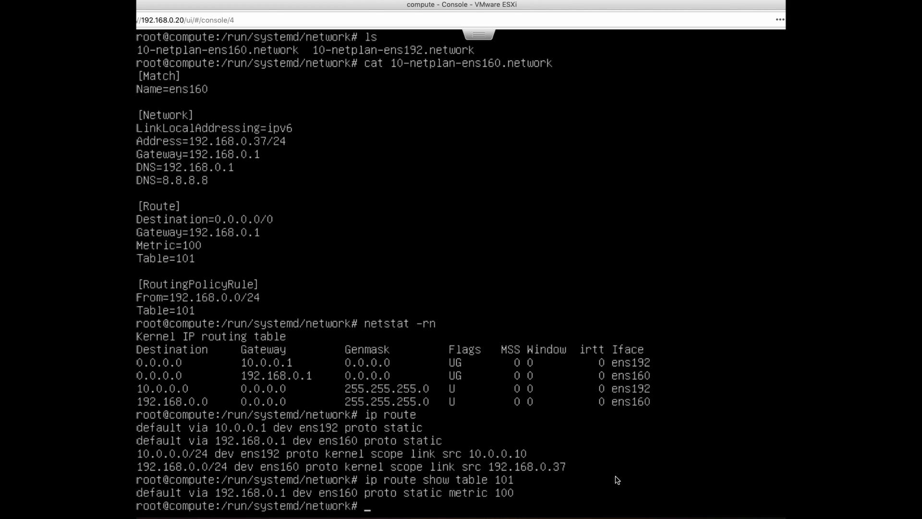
# Step: Clear the terminal screen
pyautogui.press('Return')
pyautogui.press('Return')
pyautogui.press('Return')
pyautogui.write('clear')
pyautogui.press('Return')
pyautogui.press('Return')
pyautogui.press('Return')
pyautogui.press('Return')
pyautogui.write('cd /')
# Step: List the files in the network folder with 'ls'
pyautogui.press('BackSpace')
pyautogui.press('BackSpace')
pyautogui.press('BackSpace')
pyautogui.press('BackSpace')
pyautogui.write('ls')
pyautogui.press('Return')
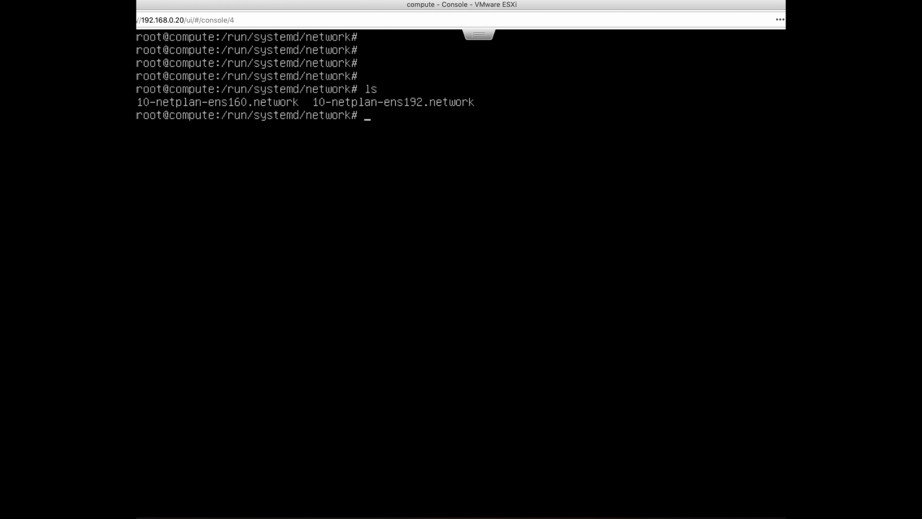
pyautogui.write('cat')
pyautogui.press('BackSpace')
pyautogui.press('BackSpace')
pyautogui.press('BackSpace')
pyautogui.write('ls')
pyautogui.press('Return')
pyautogui.press('Return')
pyautogui.press('Return')
pyautogui.press('Return')
pyautogui.press('Return')
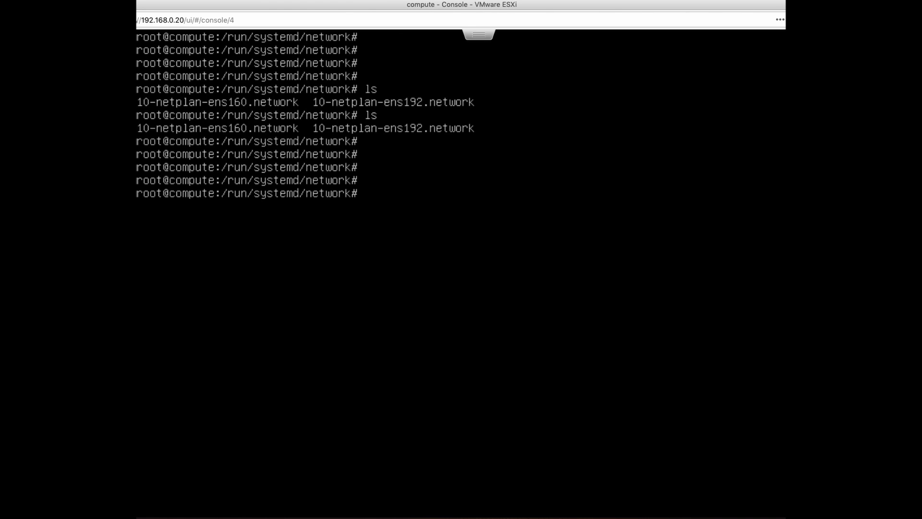
pyautogui.write('traceroute .8')
# Step: Traceroute 8.8.8.8 through ens160, reaching 192.168.0.1, then stop it
pyautogui.press('BackSpace')
pyautogui.write('8.8.8.8 ')
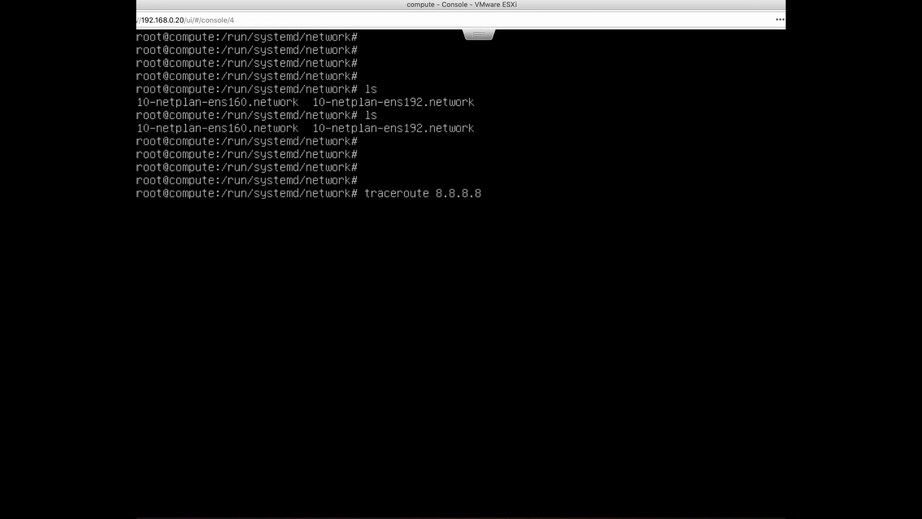
pyautogui.write('i')
pyautogui.press('BackSpace')
pyautogui.write('-i ')
pyautogui.write('ens160')
pyautogui.press('Return')
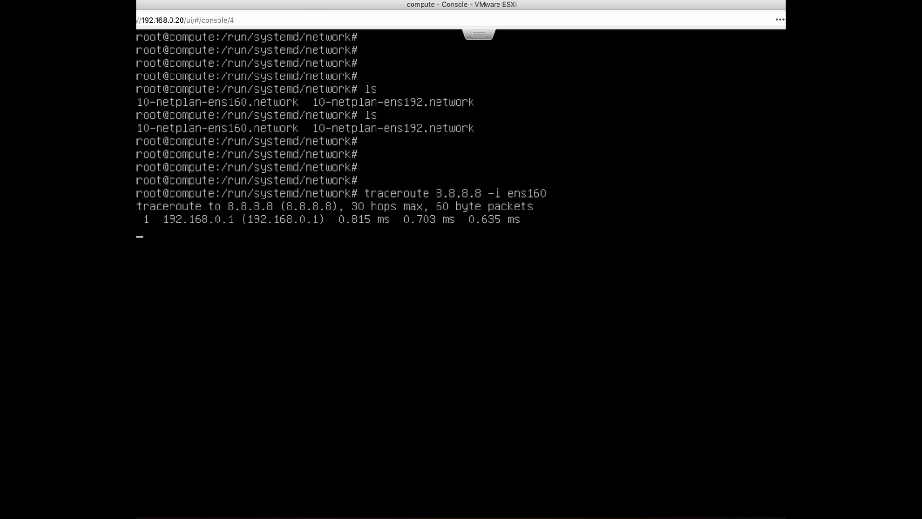
pyautogui.hotkey('ctrl', 'c')
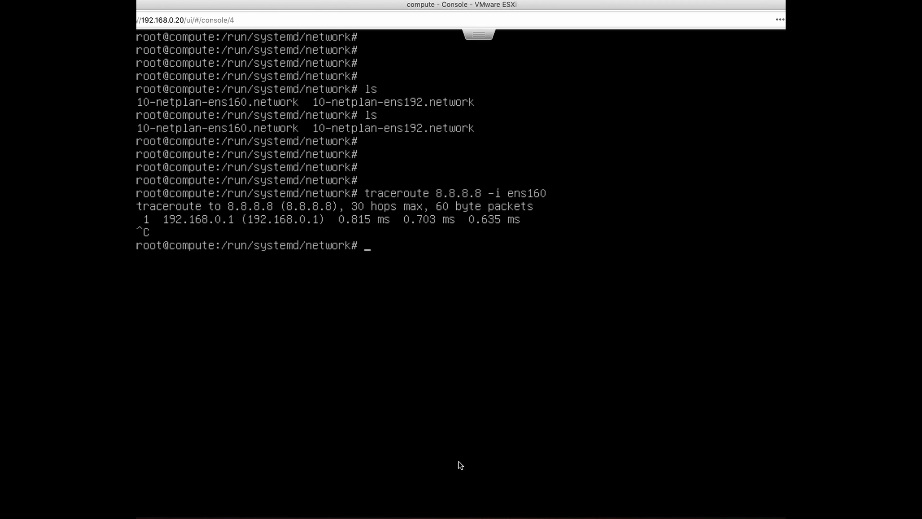
# Step: Traceroute 8.8.8.8 through ens192, reaching 10.0.0.1 before stalling, then stop it
pyautogui.press('Up')
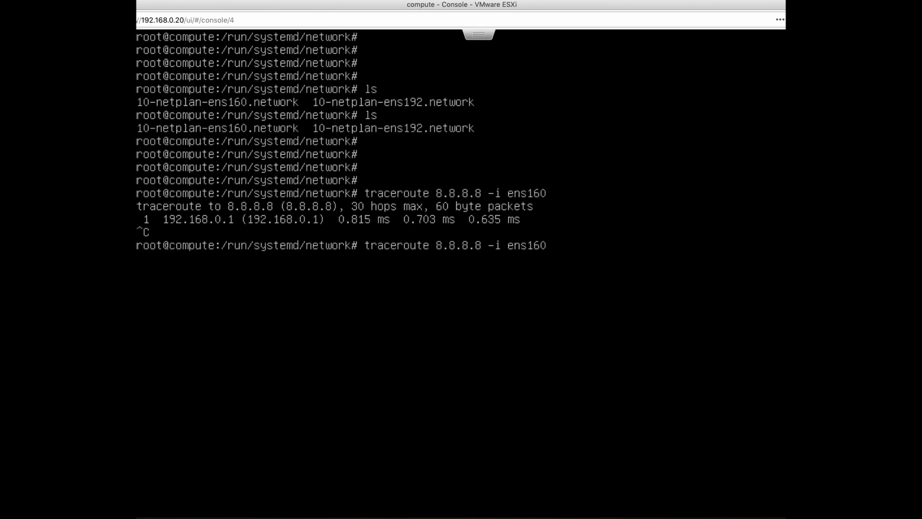
pyautogui.press('BackSpace')
pyautogui.press('BackSpace')
pyautogui.write('92')
pyautogui.press('Return')
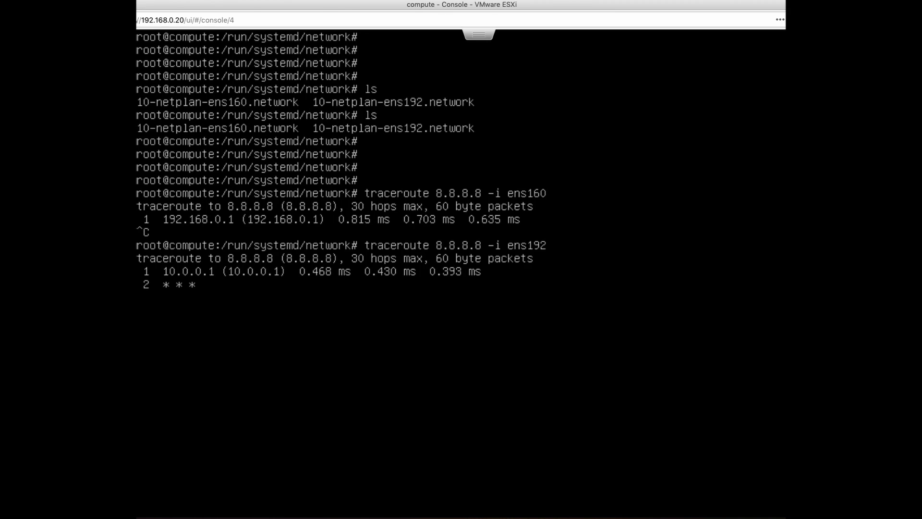
pyautogui.hotkey('ctrl', 'c')
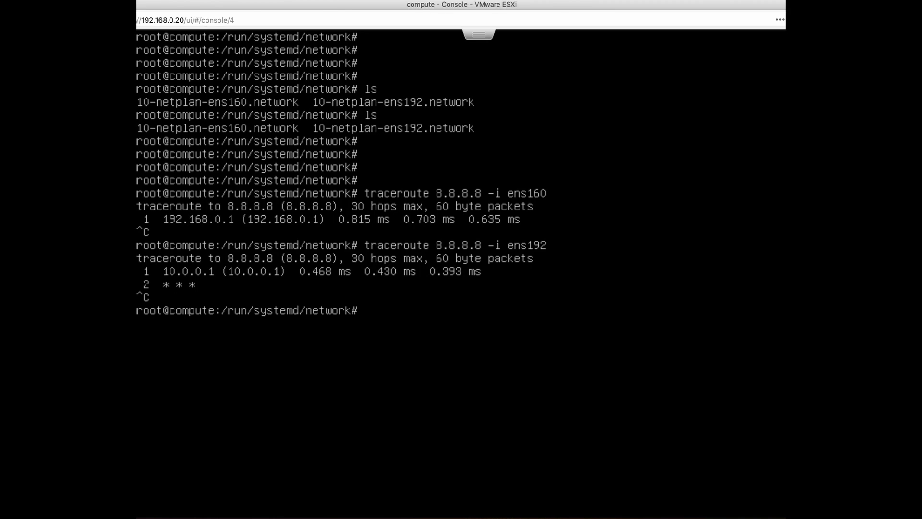
pyautogui.write('ping')
pyautogui.write('google')
# Step: Ping google.com through ens160 and stop it, showing 0% packet loss
pyautogui.press('BackSpace')
pyautogui.press('BackSpace')
pyautogui.press('BackSpace')
pyautogui.write('g')
pyautogui.press('BackSpace')
pyautogui.press('BackSpace')
pyautogui.press('BackSpace')
pyautogui.write('google.com')
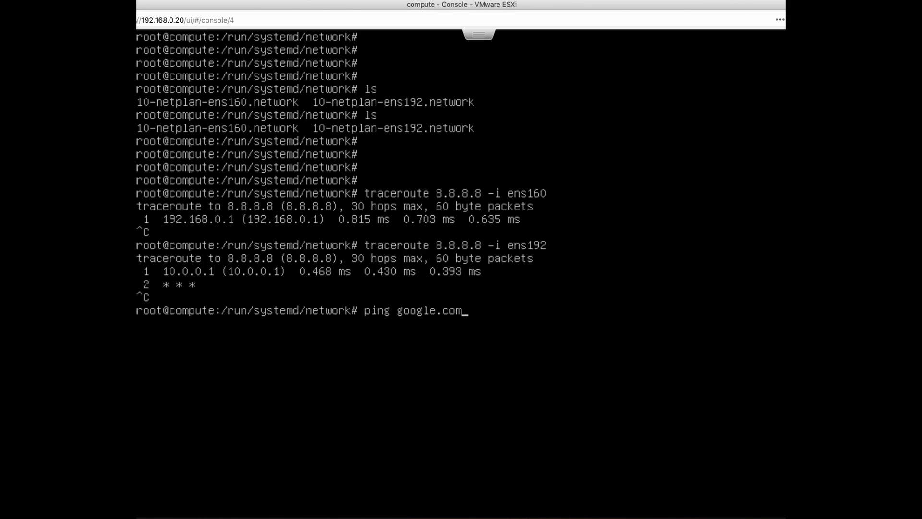
pyautogui.write(' -I ens160')
pyautogui.press('Return')
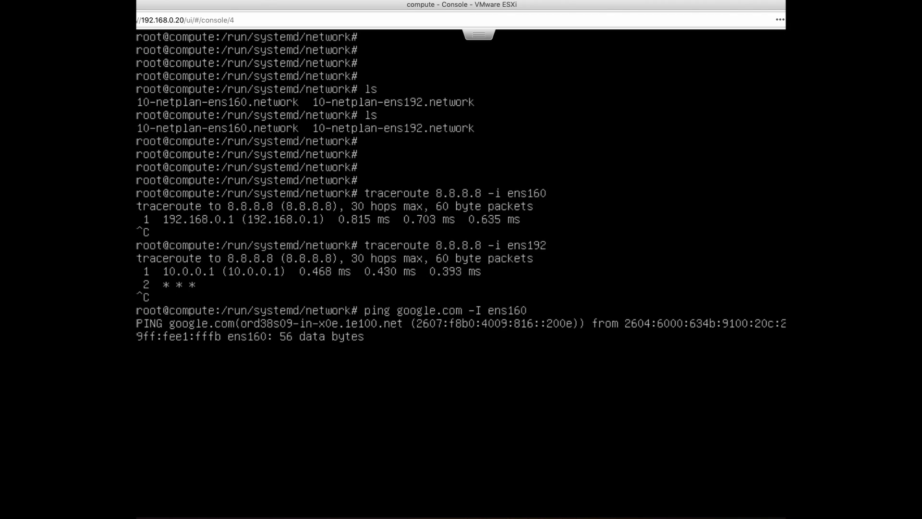
pyautogui.hotkey('ctrl', 'c')
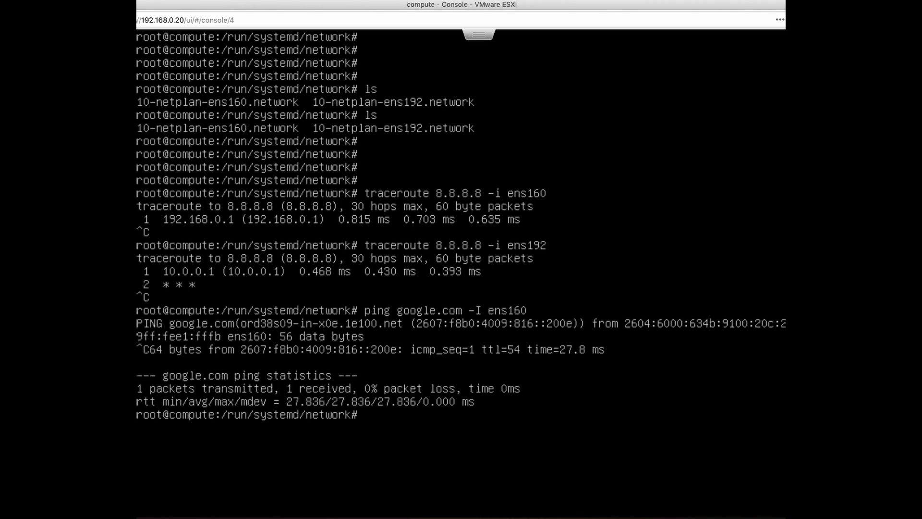
# Step: Ping google.com through ens192, which reports network unreachable
pyautogui.press('Up')
pyautogui.press('BackSpace')
pyautogui.press('BackSpace')
pyautogui.write('92')
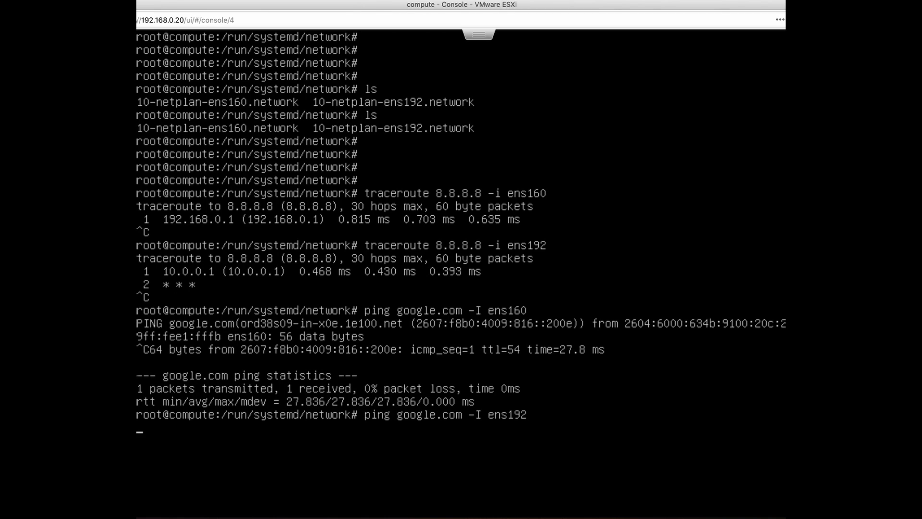
pyautogui.press('Return')
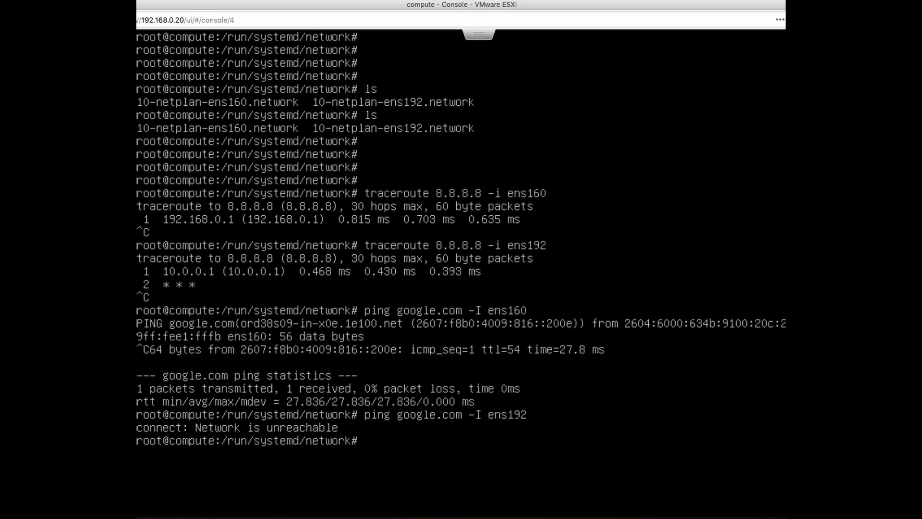